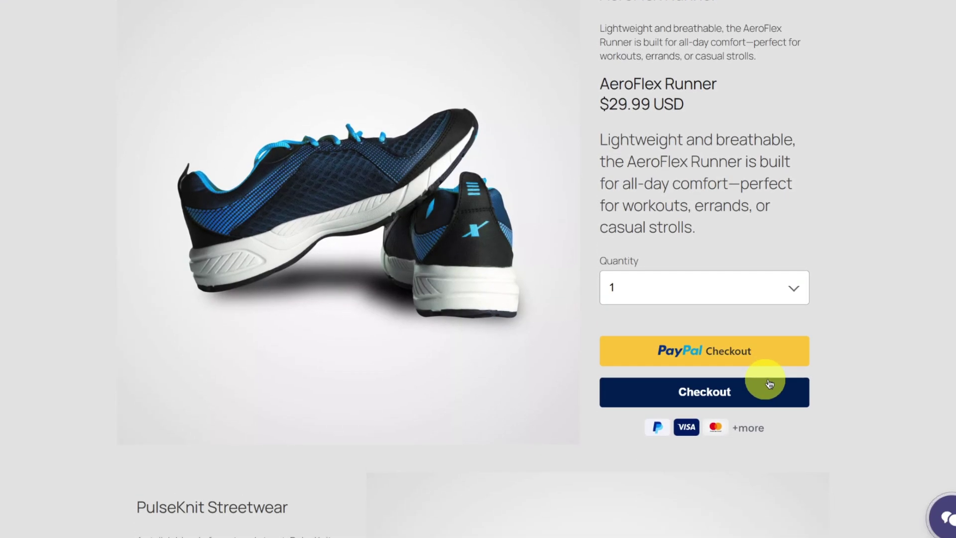
# - Start a PayPal checkout for AeroFlex Runner, then preview Subscription, Donation and Pay with PayPal templates
pyautogui.click(739, 360)
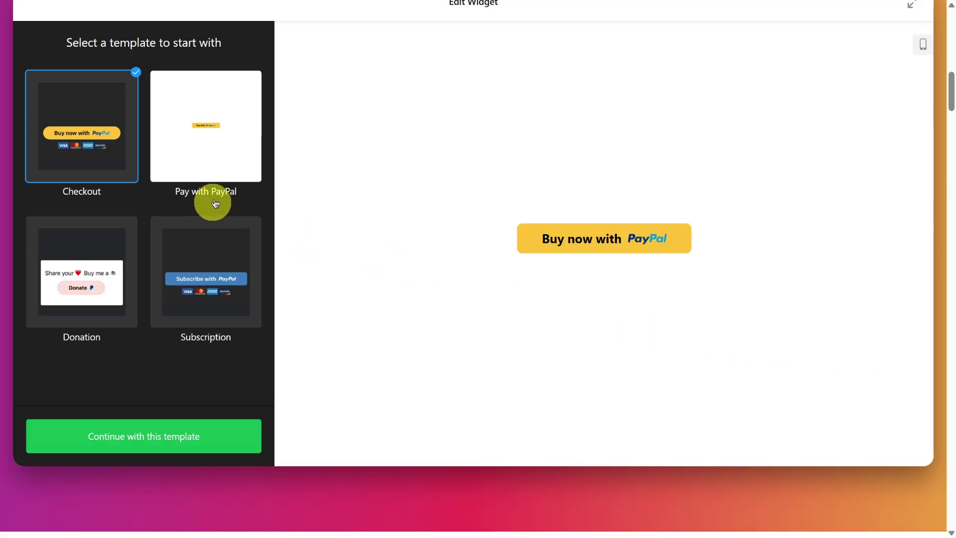
pyautogui.click(192, 257)
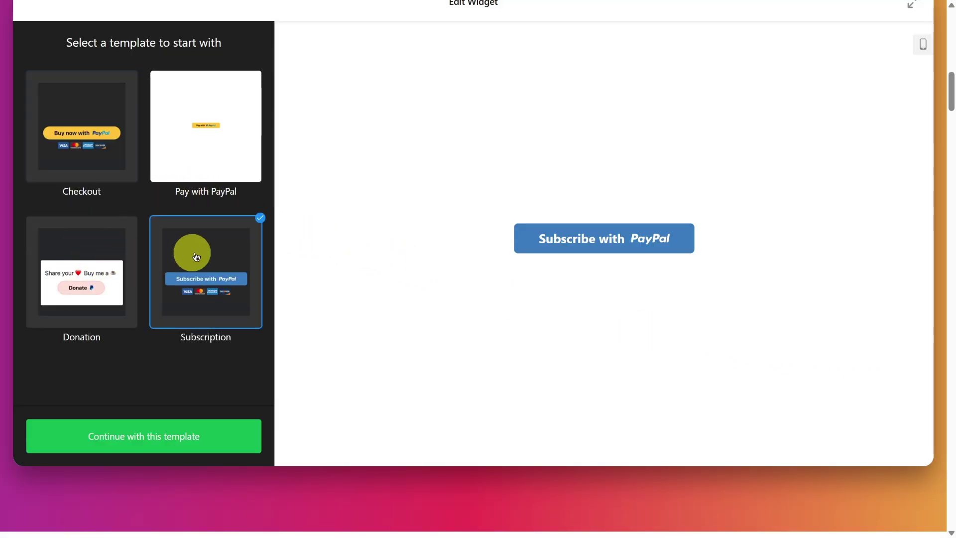
pyautogui.click(72, 278)
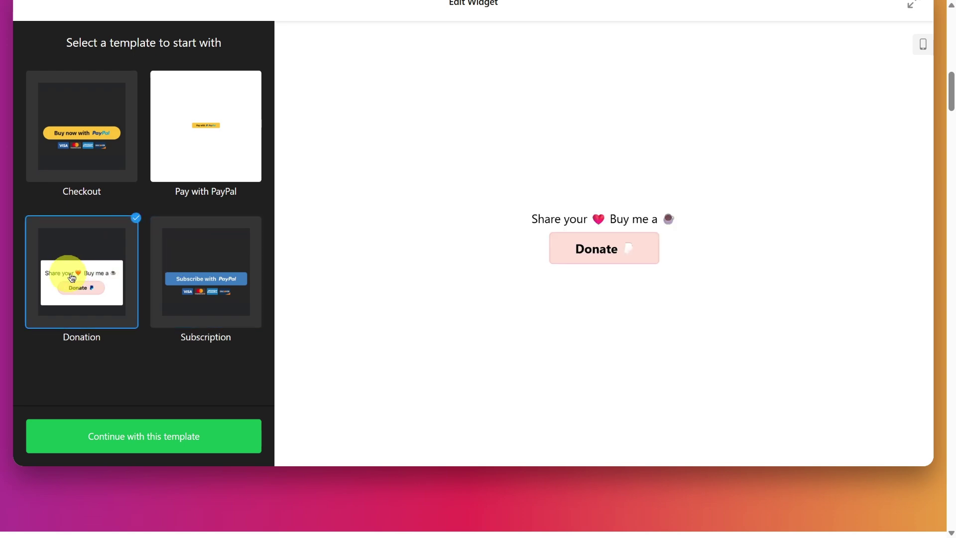
pyautogui.click(212, 143)
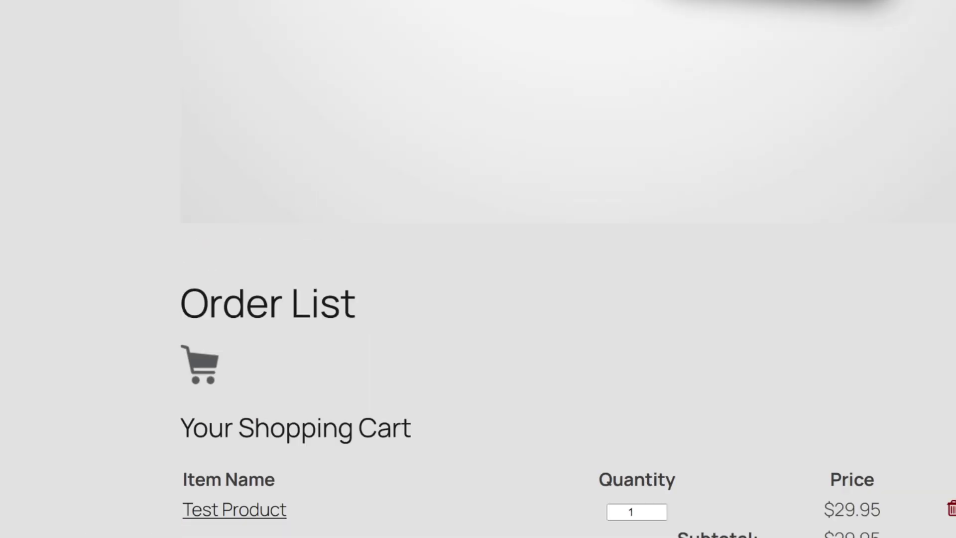
pyautogui.scroll(-3, 799, 416)
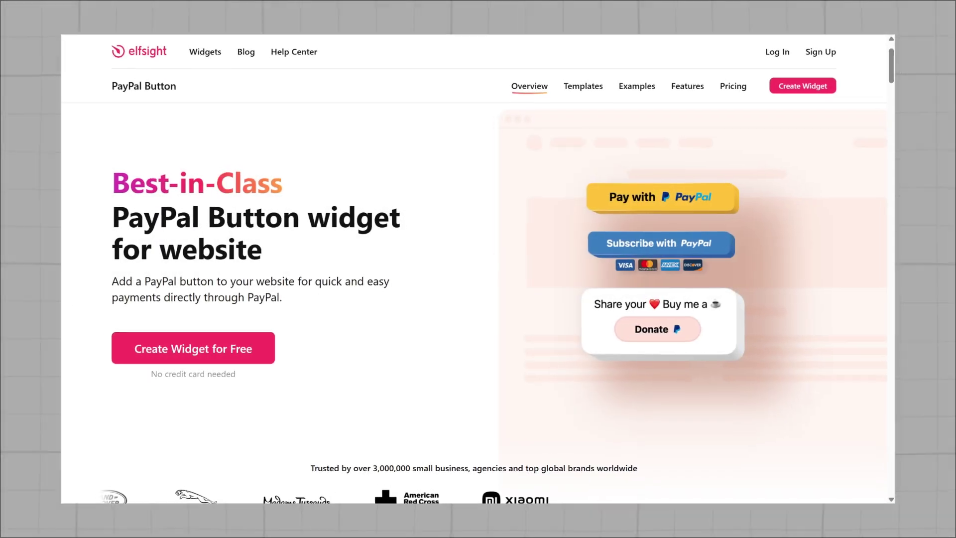
pyautogui.scroll(-3, 862, 262)
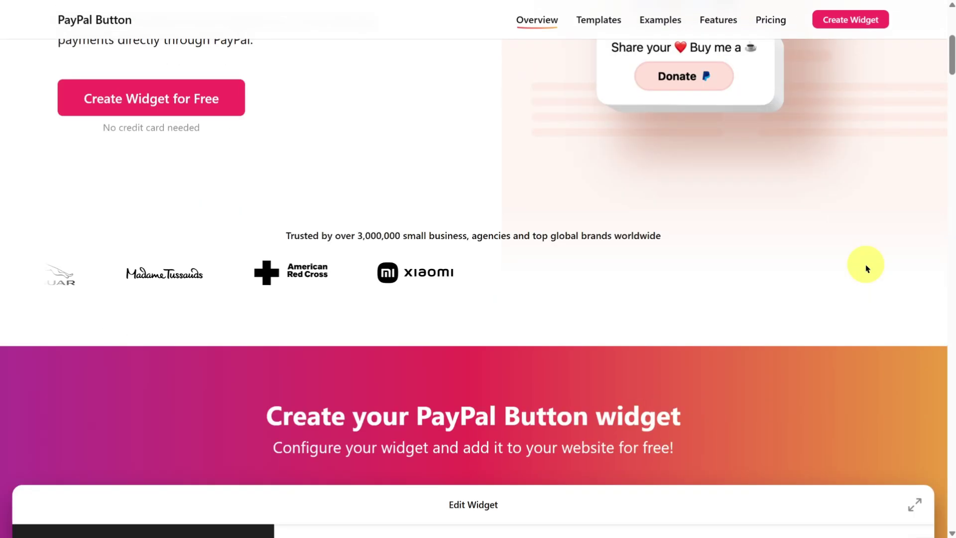
pyautogui.scroll(-1, 862, 262)
pyautogui.scroll(-2, 866, 269)
pyautogui.scroll(-2, 866, 268)
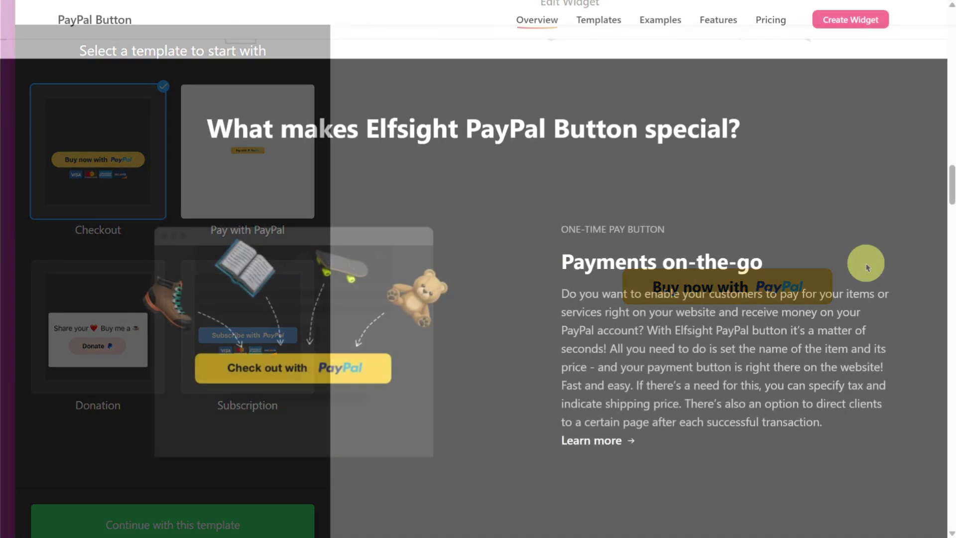
pyautogui.scroll(-3, 865, 261)
pyautogui.scroll(-1, 867, 268)
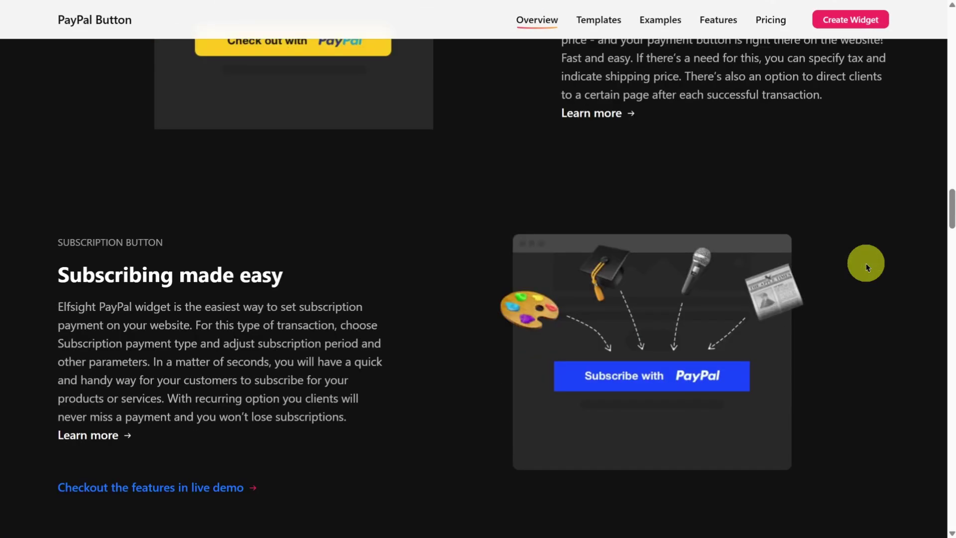
pyautogui.scroll(-4, 866, 267)
pyautogui.scroll(-3, 867, 267)
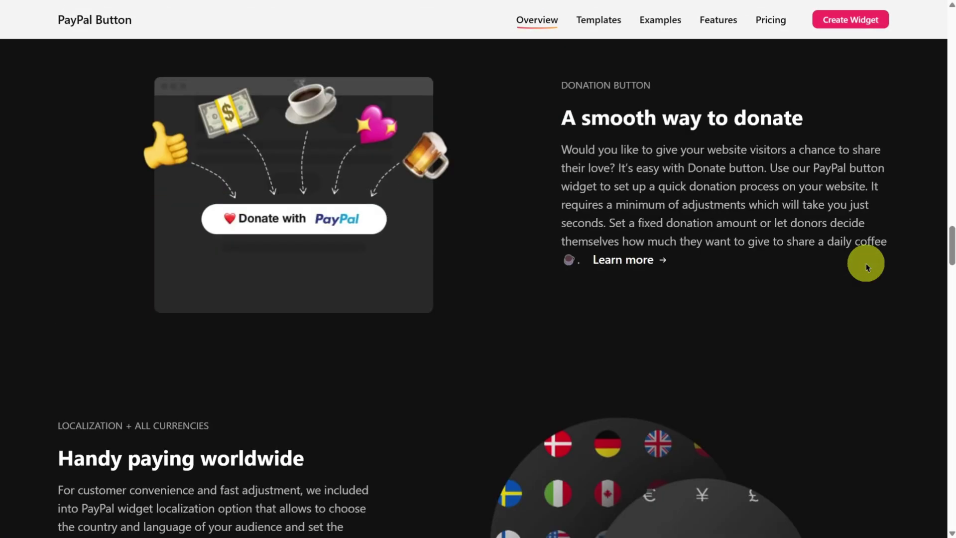
pyautogui.scroll(-3, 867, 268)
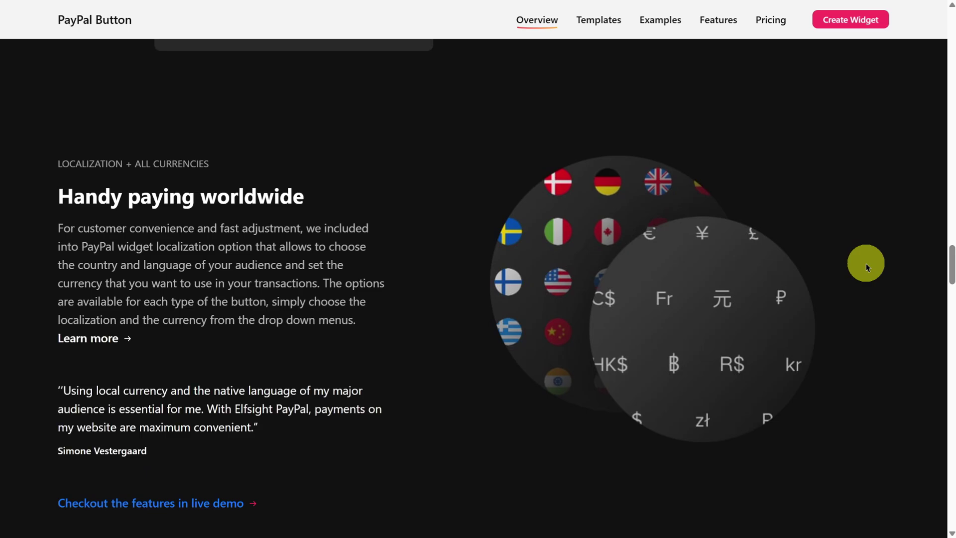
pyautogui.scroll(-1, 867, 268)
pyautogui.scroll(1, 867, 266)
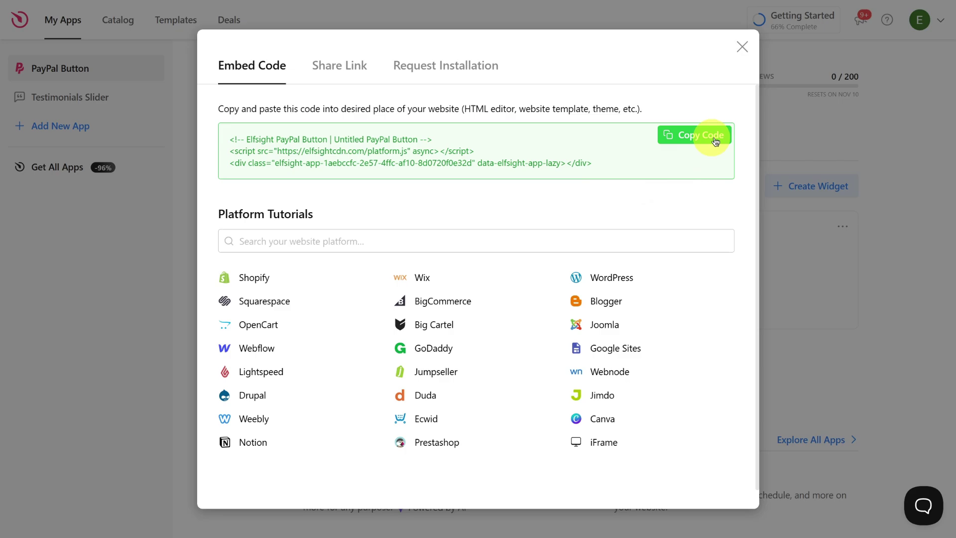
# - Copy the PayPal Button widget's embed code from the Embed Code dialog
pyautogui.click(715, 142)
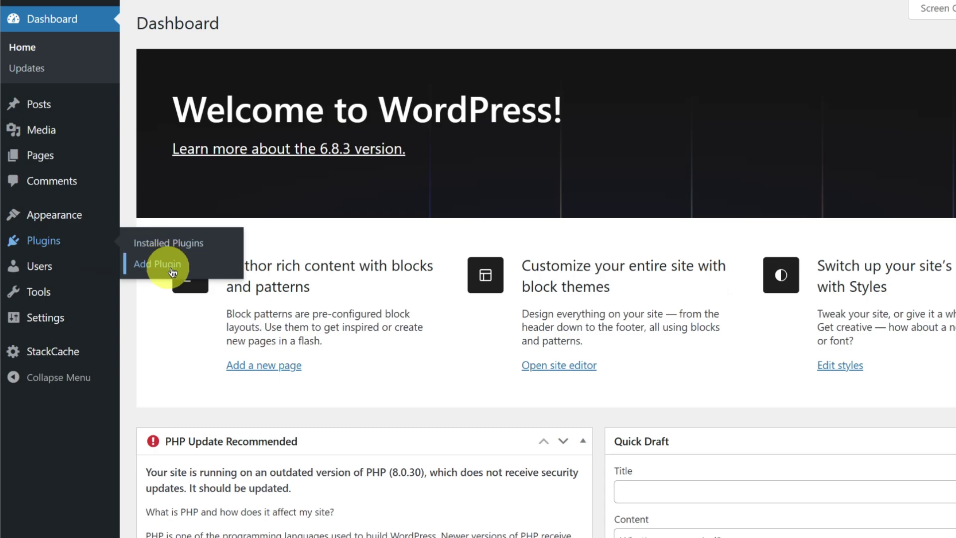
# - Add the simple shopping cart plugin and open the WP Simple Shopping Cart settings page
pyautogui.click(172, 269)
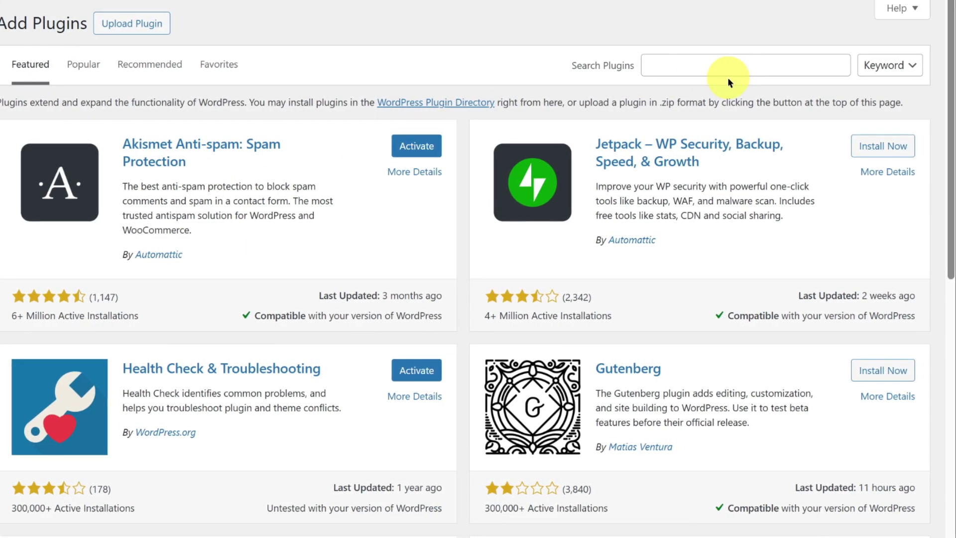
pyautogui.click(727, 77)
pyautogui.write('simple shoppi')
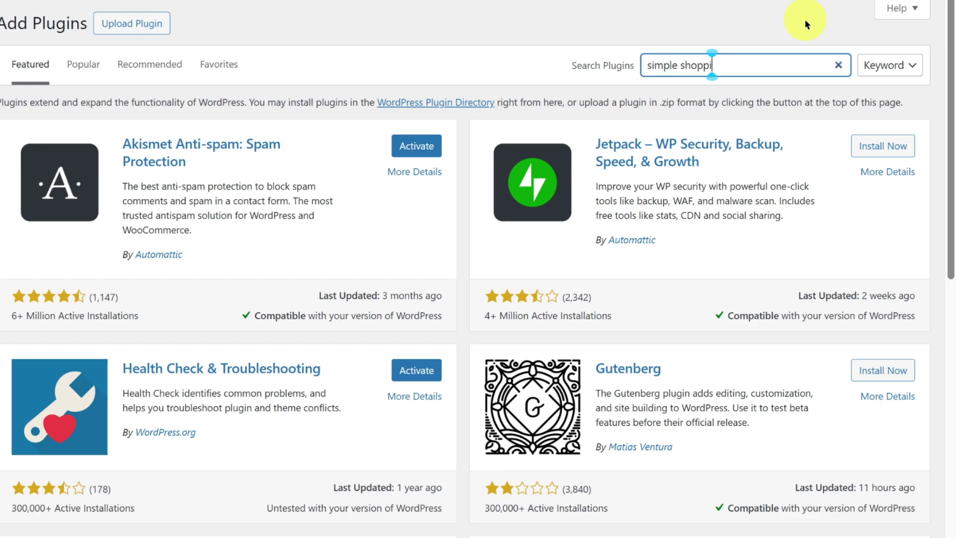
pyautogui.write('ng cart')
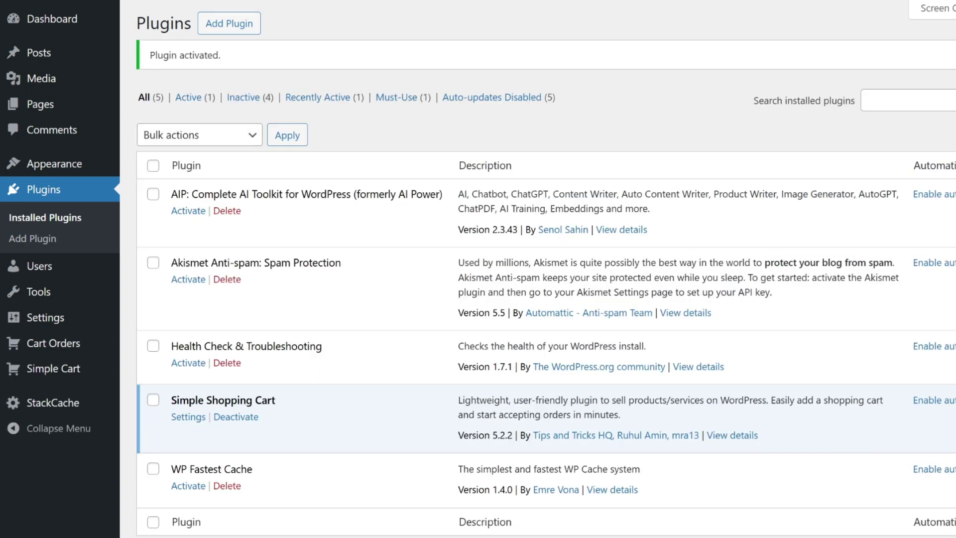
pyautogui.moveTo(45, 317)
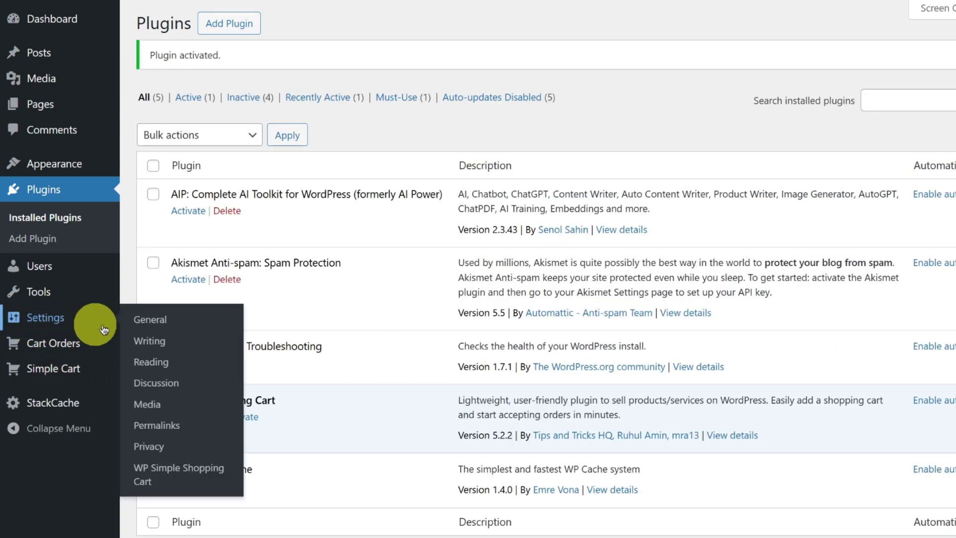
pyautogui.click(210, 482)
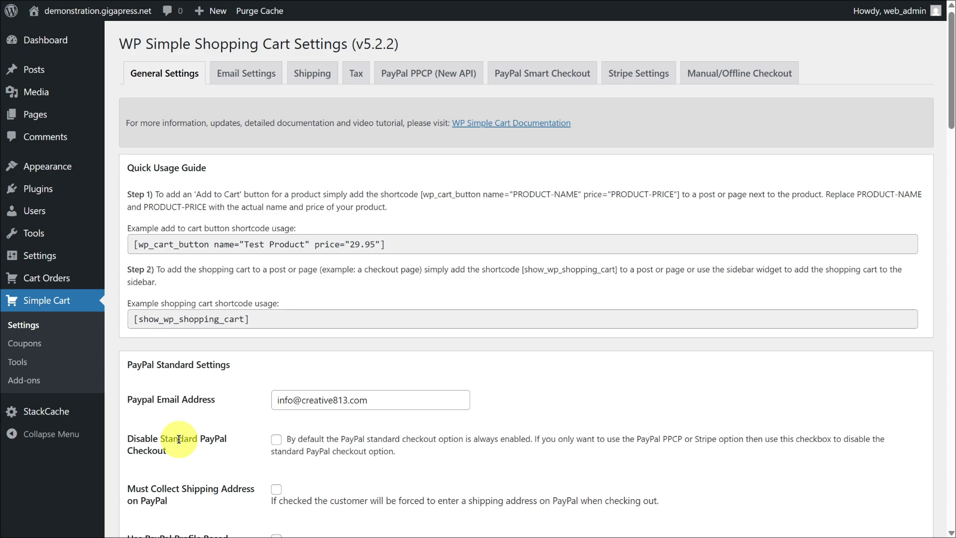
pyautogui.scroll(-7, 621, 394)
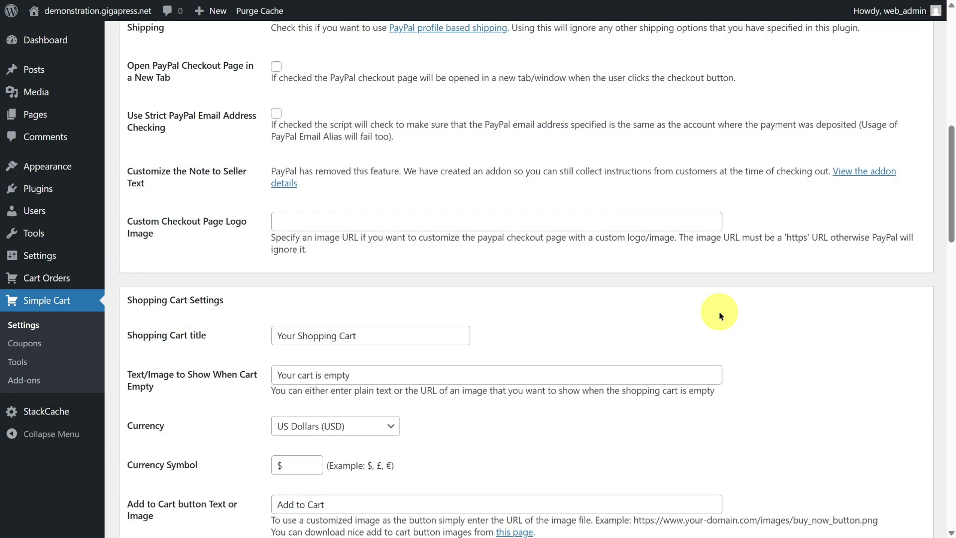
pyautogui.scroll(-1, 719, 314)
pyautogui.scroll(-1, 719, 315)
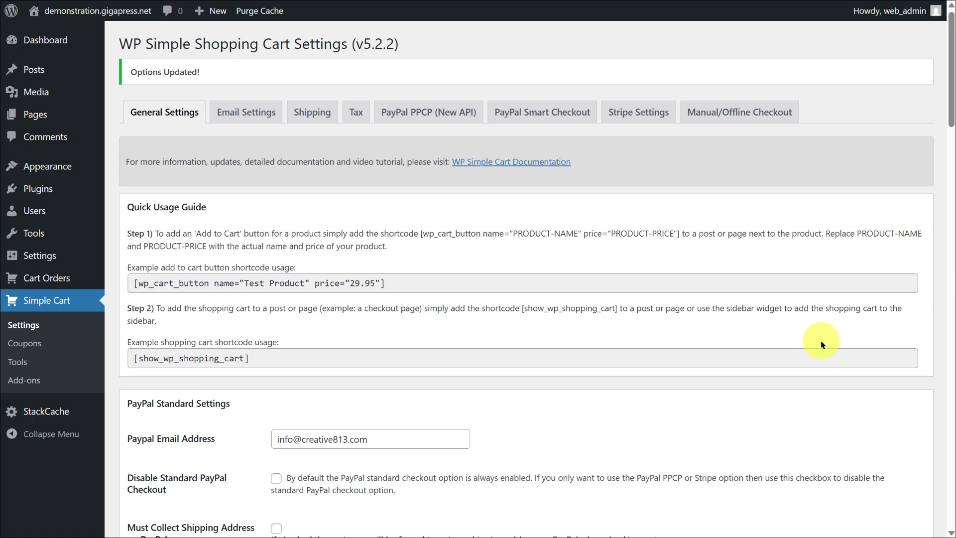
pyautogui.scroll(-4, 822, 344)
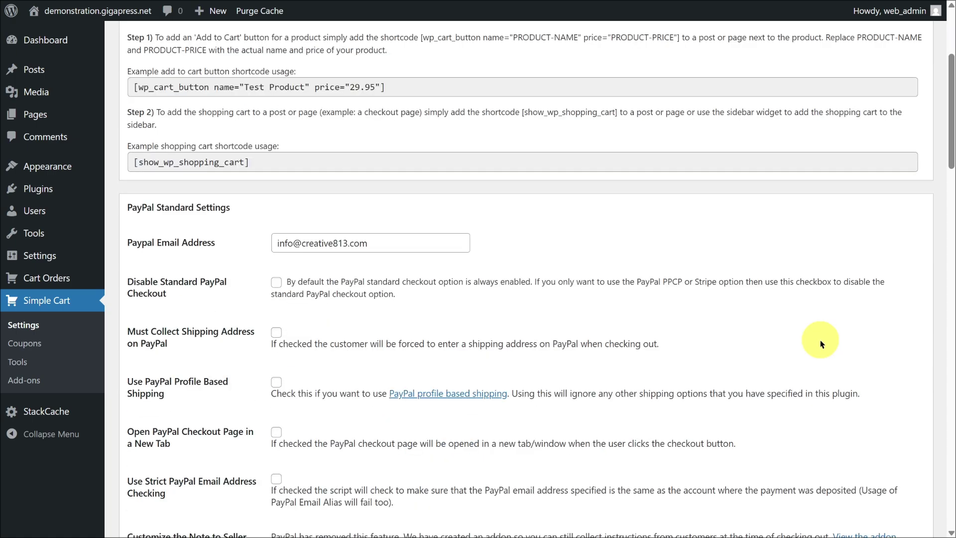
pyautogui.scroll(4, 818, 340)
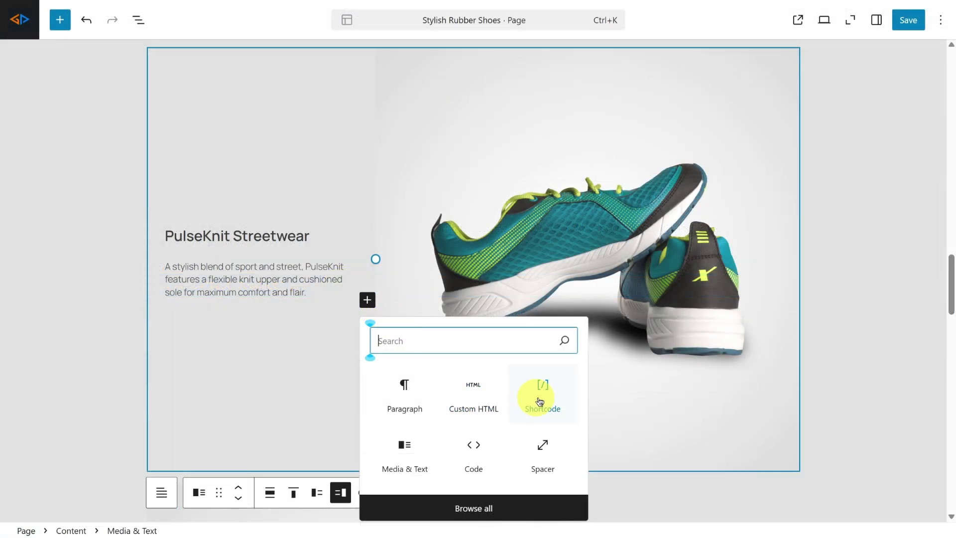
# - Paste the Test Product add-to-cart shortcode into a block under PulseKnit Streetwear and save
pyautogui.click(540, 401)
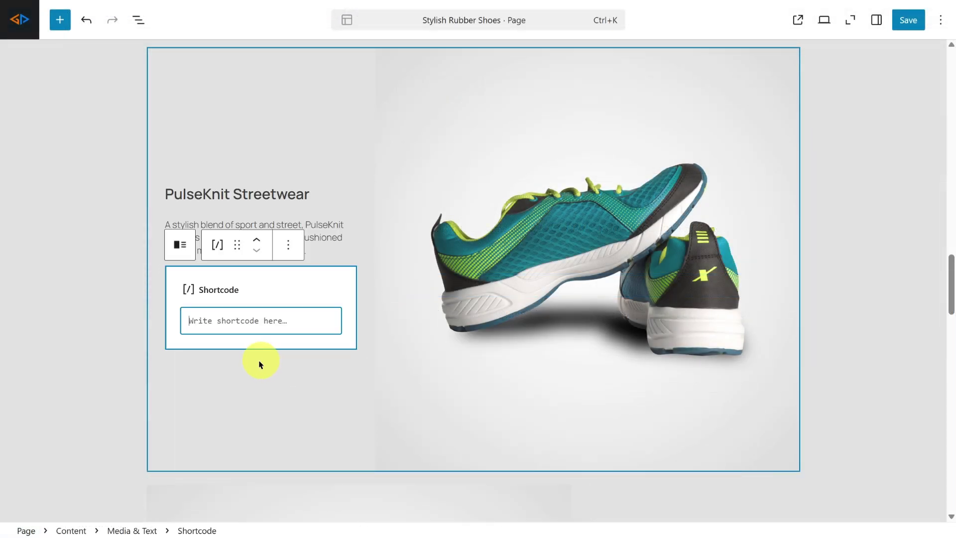
pyautogui.rightClick(243, 323)
pyautogui.click(277, 175)
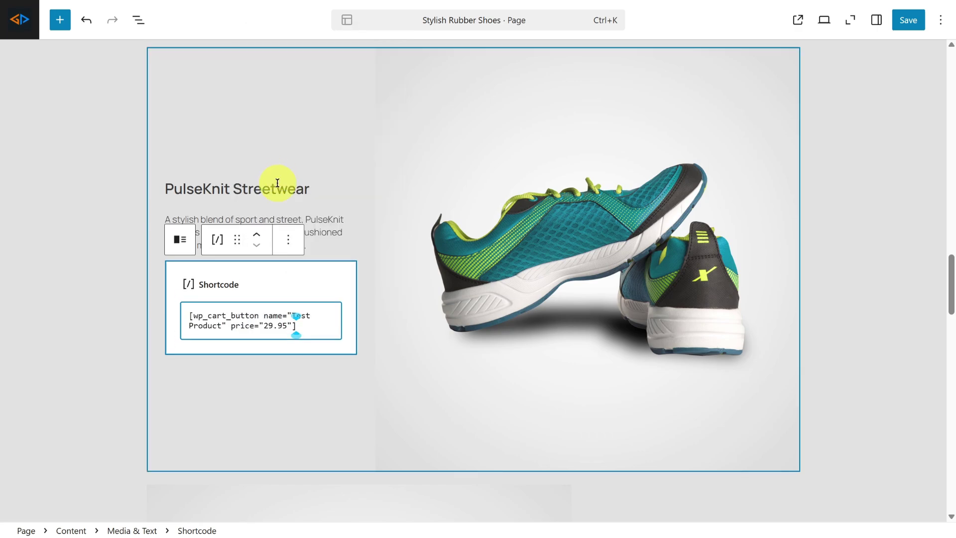
pyautogui.click(914, 27)
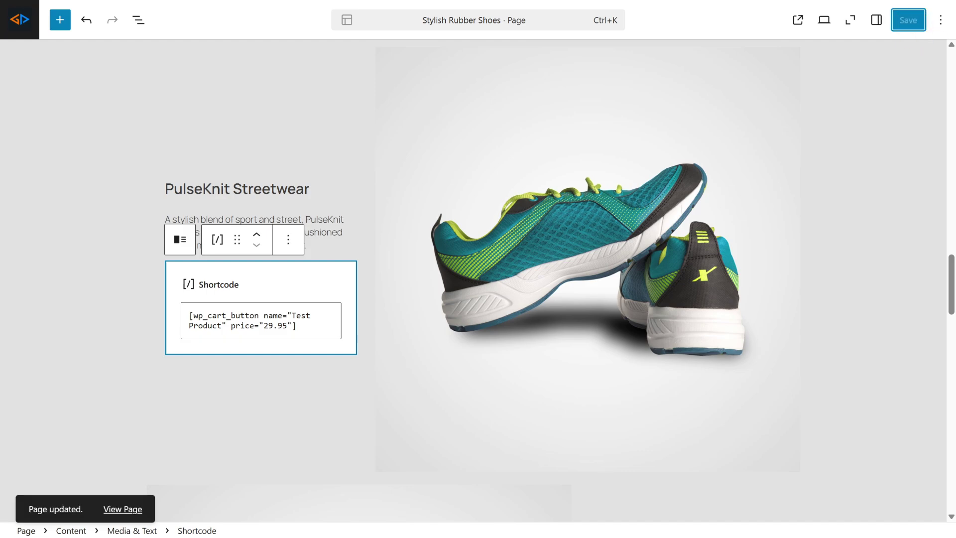
pyautogui.scroll(-3, 903, 321)
pyautogui.scroll(-5, 919, 325)
pyautogui.scroll(-5, 919, 324)
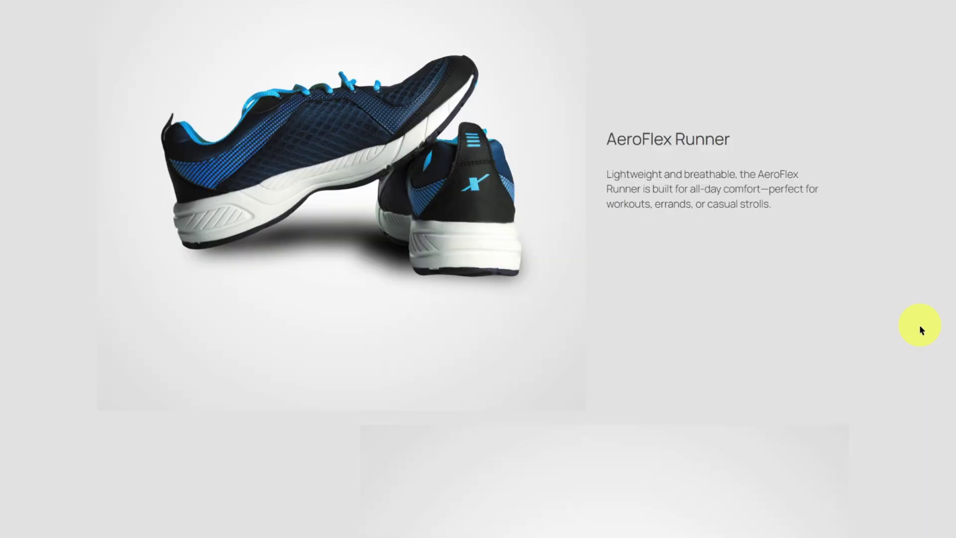
pyautogui.scroll(-5, 920, 325)
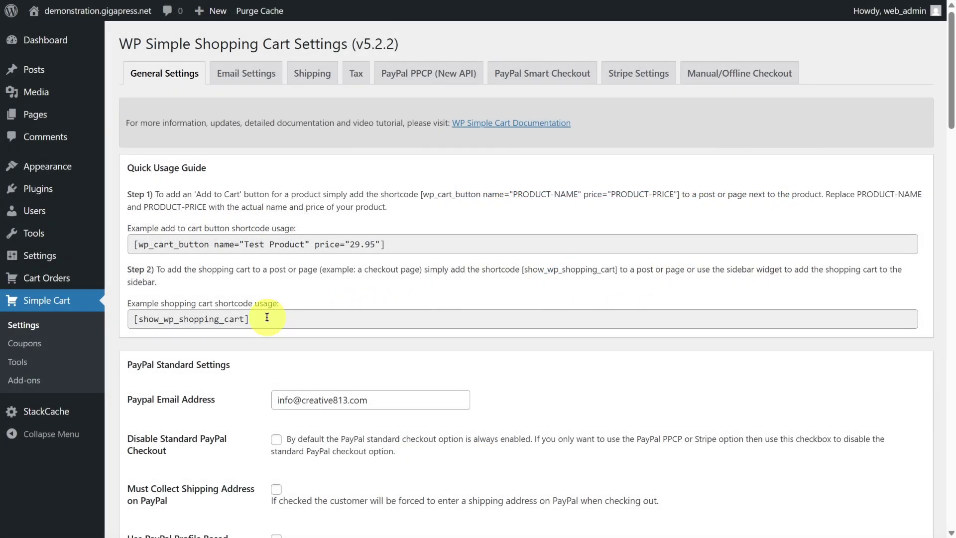
# - Copy [show_wp_shopping_cart] and paste it into a Shortcode block on the Order List page
pyautogui.click(267, 317)
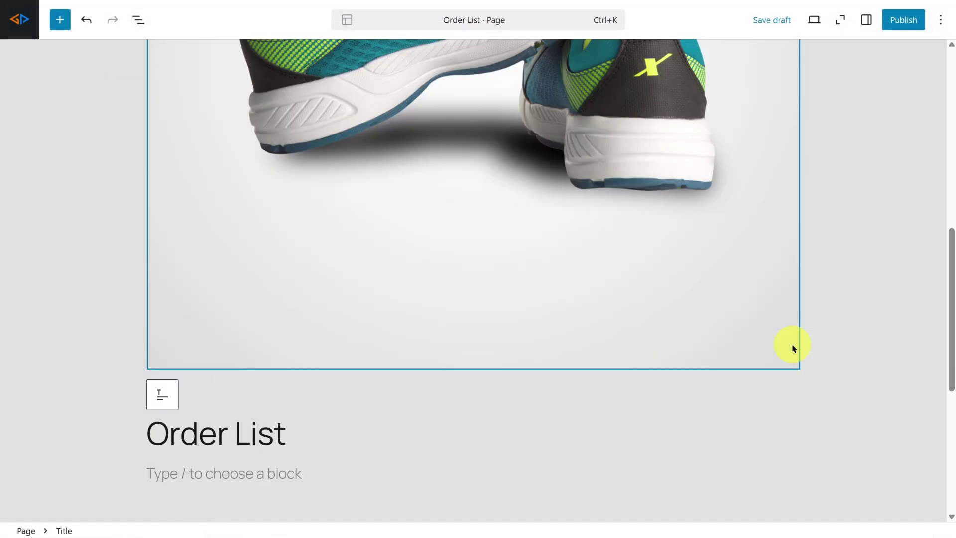
pyautogui.scroll(-5, 794, 346)
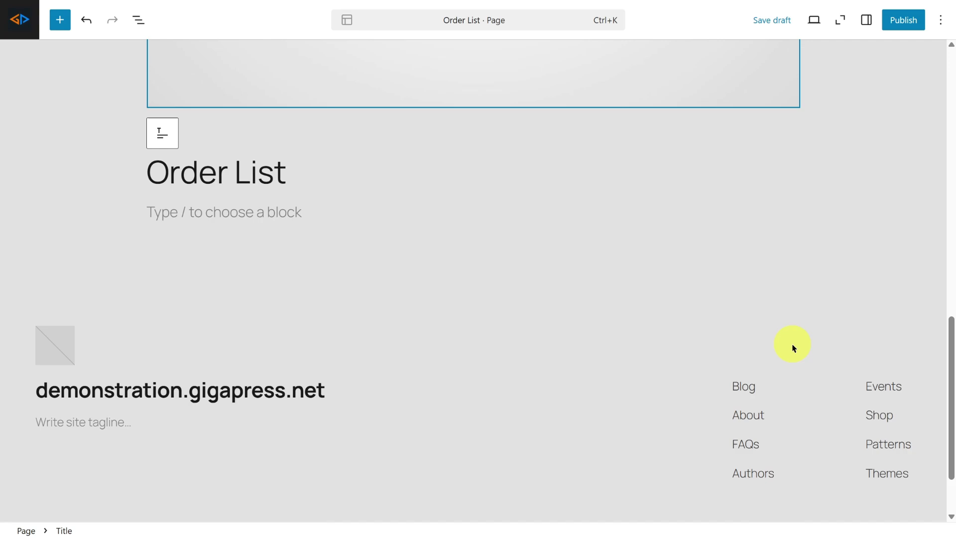
pyautogui.click(284, 133)
pyautogui.click(792, 120)
pyautogui.click(685, 213)
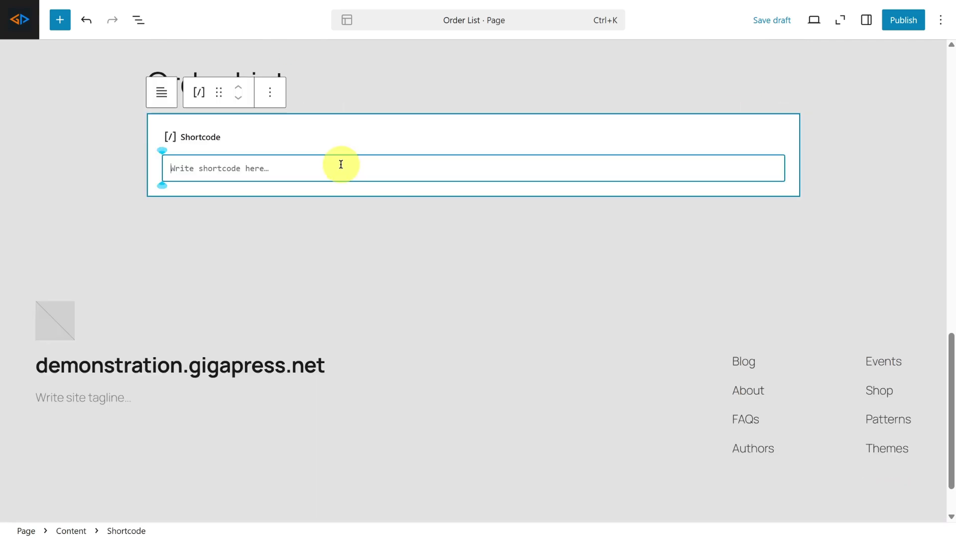
pyautogui.rightClick(340, 166)
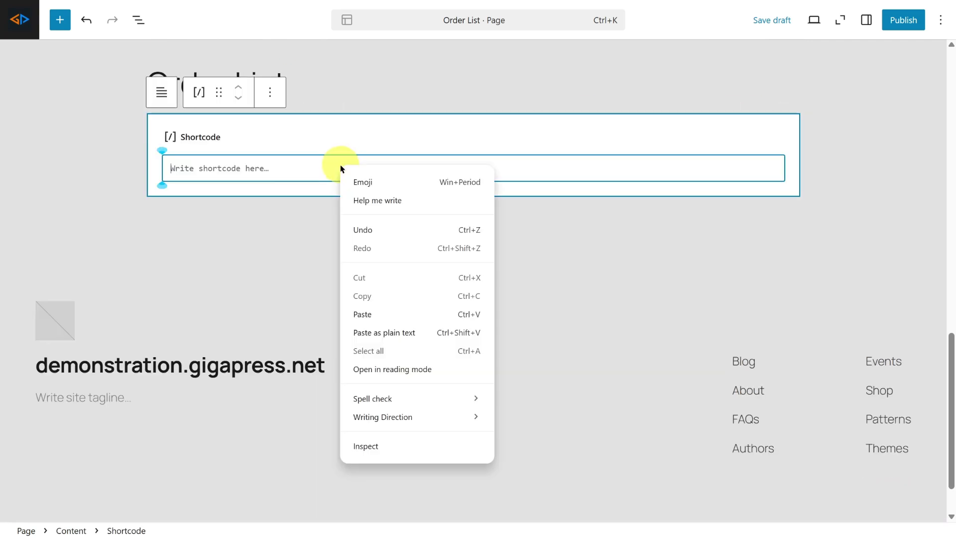
pyautogui.click(382, 314)
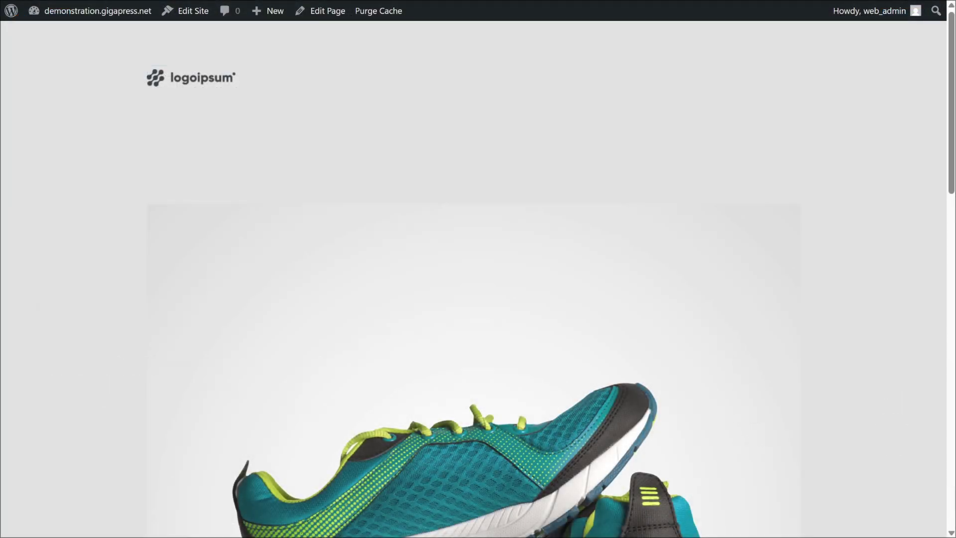
pyautogui.scroll(-2, 637, 270)
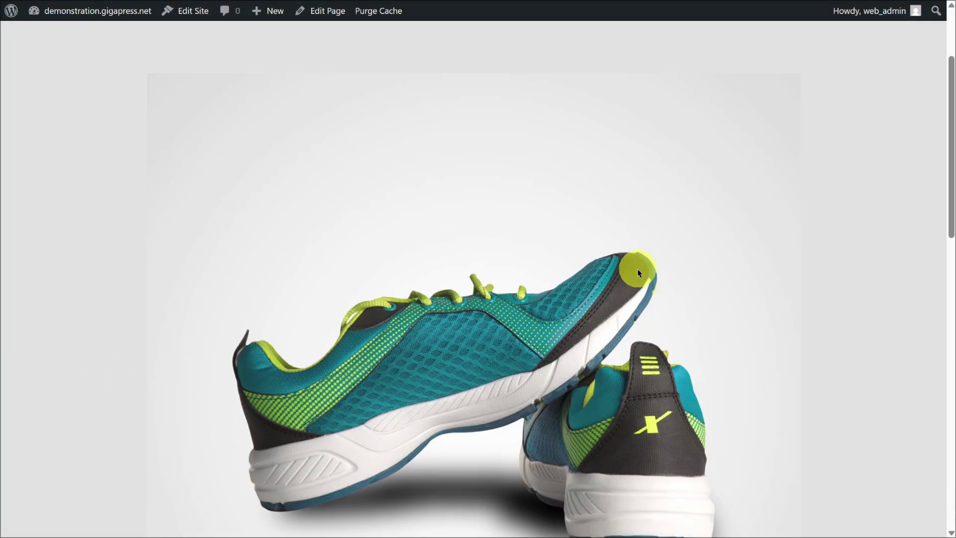
pyautogui.scroll(-1, 639, 270)
pyautogui.scroll(-3, 649, 314)
pyautogui.scroll(-3, 657, 343)
pyautogui.scroll(-3, 658, 344)
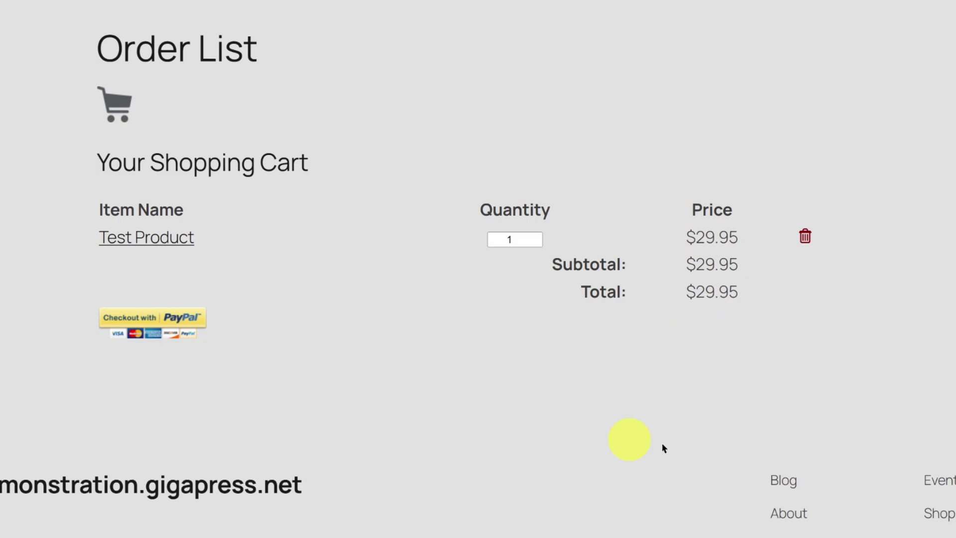
pyautogui.scroll(4, 833, 439)
pyautogui.scroll(5, 833, 440)
pyautogui.scroll(-4, 833, 439)
pyautogui.scroll(-4, 832, 441)
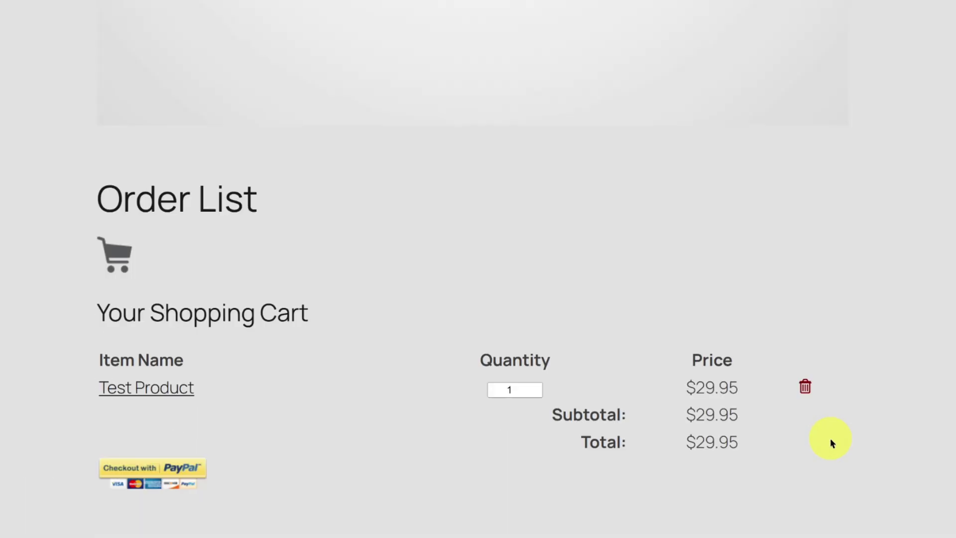
pyautogui.scroll(-3, 832, 441)
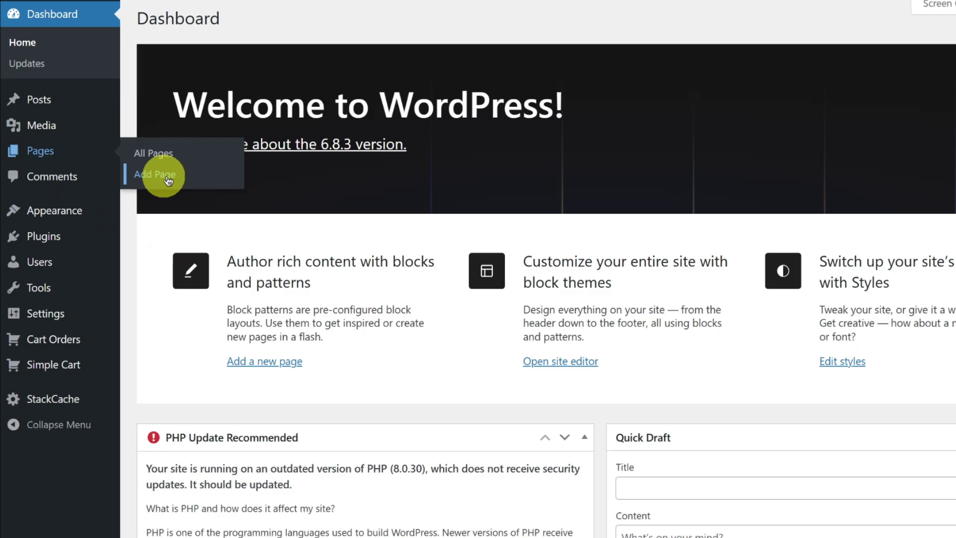
# - Create a page titled 'Thank you for shopping!' and publish it
pyautogui.click(168, 180)
pyautogui.click(256, 178)
pyautogui.write('Tha')
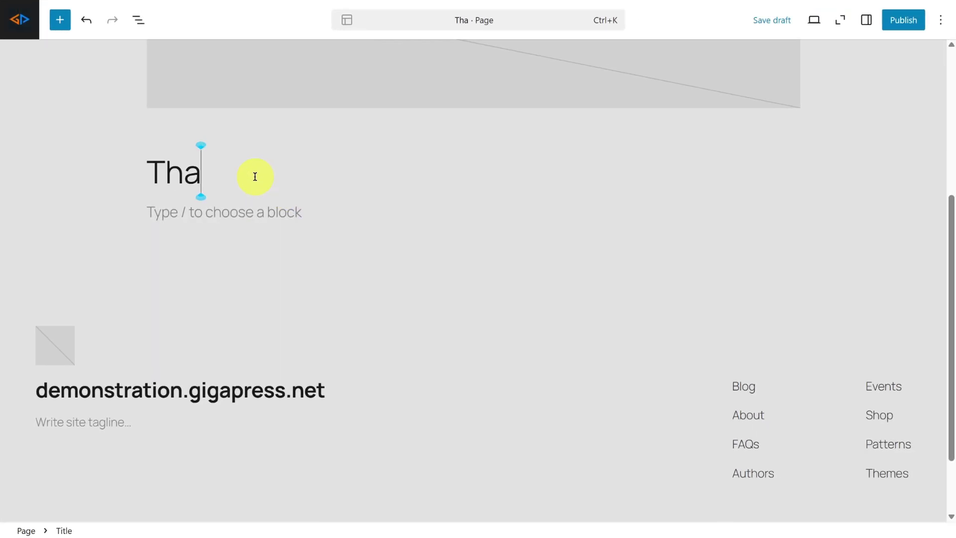
pyautogui.write('nk you for shopping!')
pyautogui.click(910, 28)
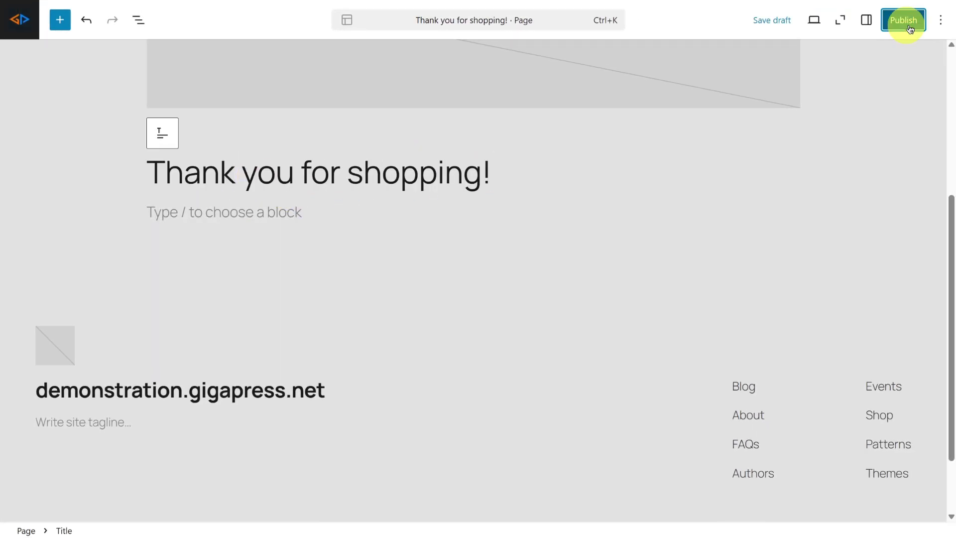
pyautogui.click(908, 29)
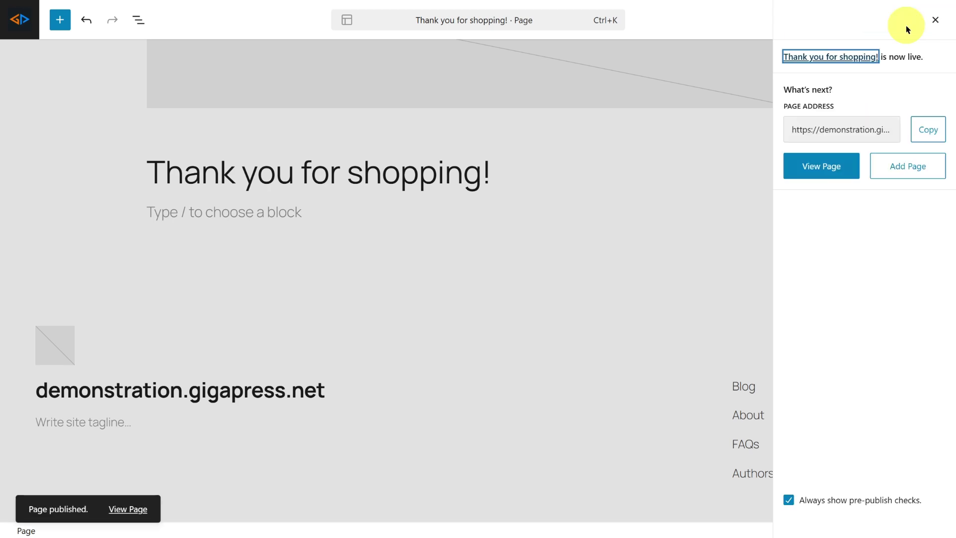
# - Replace the cart Return URL with the thank-you page's address and update the options
pyautogui.click(929, 129)
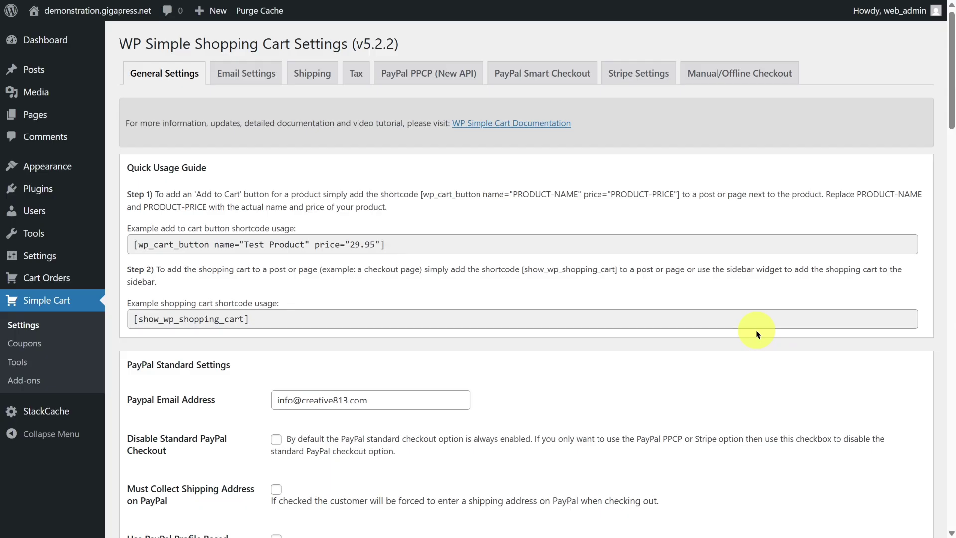
pyautogui.scroll(-4, 756, 335)
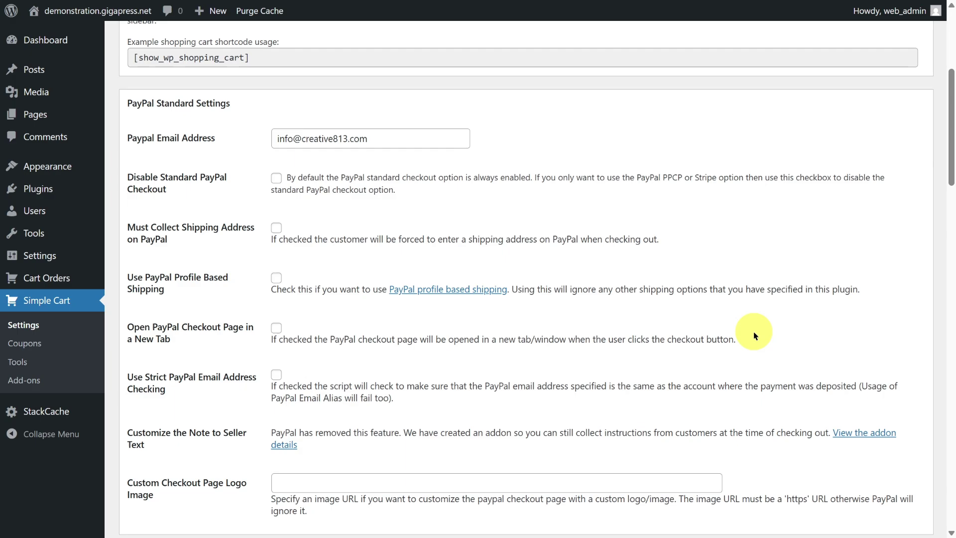
pyautogui.scroll(-4, 756, 335)
pyautogui.scroll(-3, 755, 336)
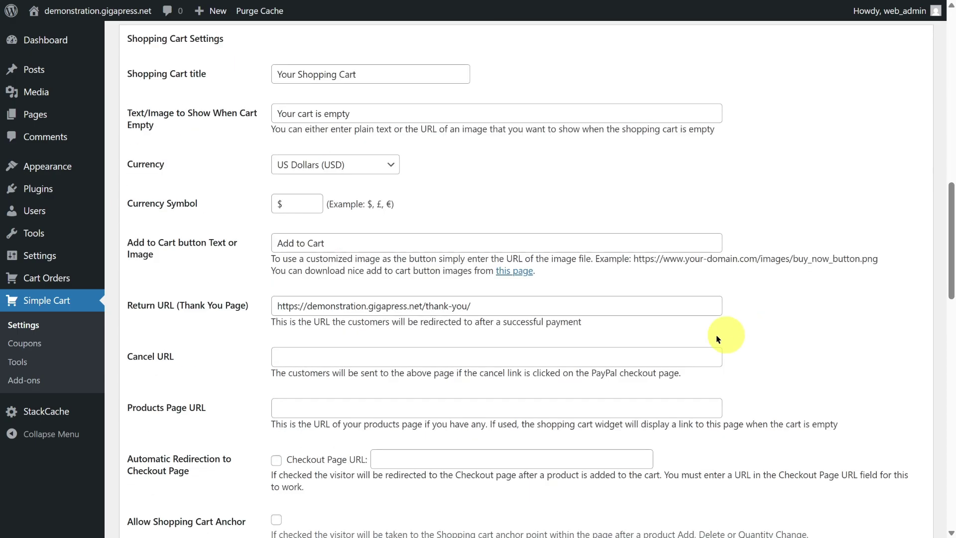
pyautogui.click(449, 307)
pyautogui.hotkey('ctrl', 'a')
pyautogui.hotkey('ctrl', 'v')
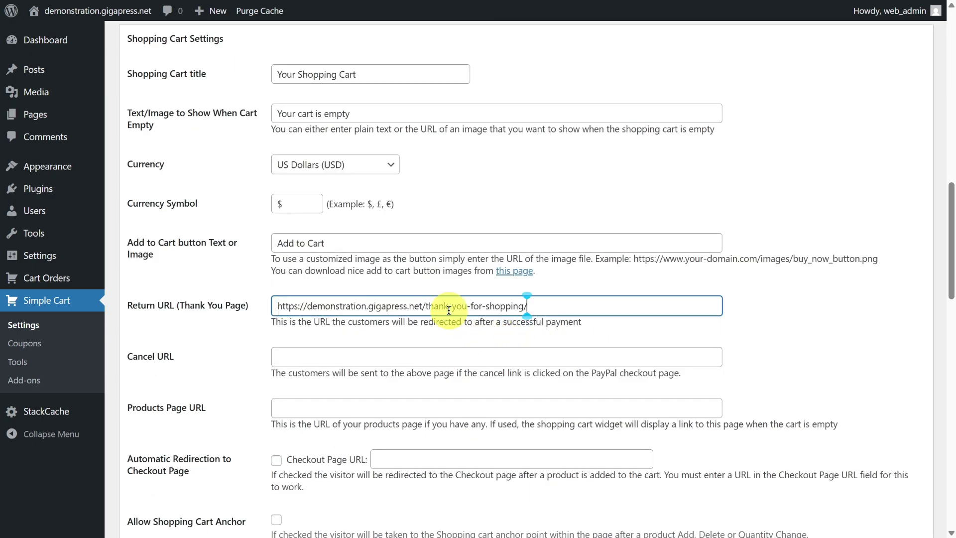
pyautogui.scroll(-3, 741, 385)
pyautogui.scroll(-3, 741, 384)
pyautogui.scroll(-2, 741, 385)
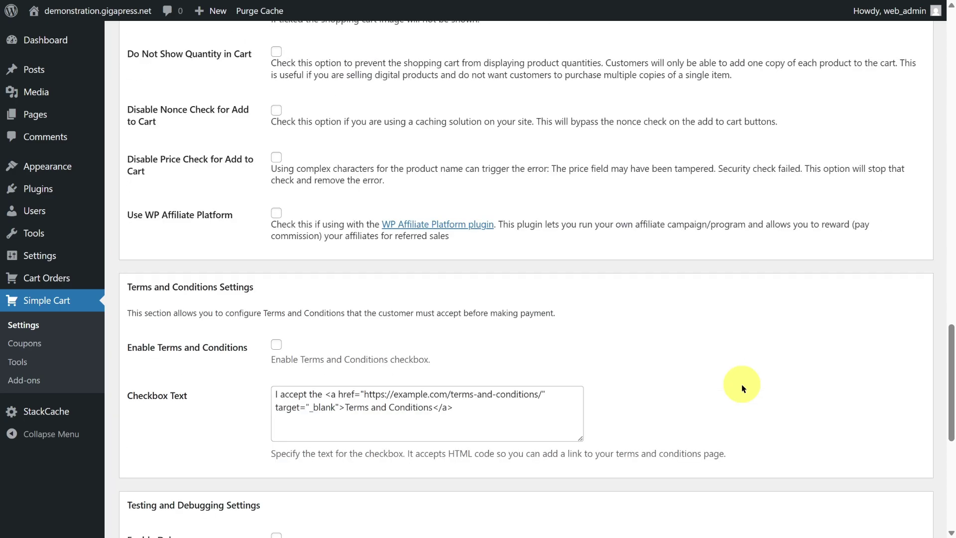
pyautogui.scroll(-2, 717, 387)
pyautogui.scroll(-3, 691, 392)
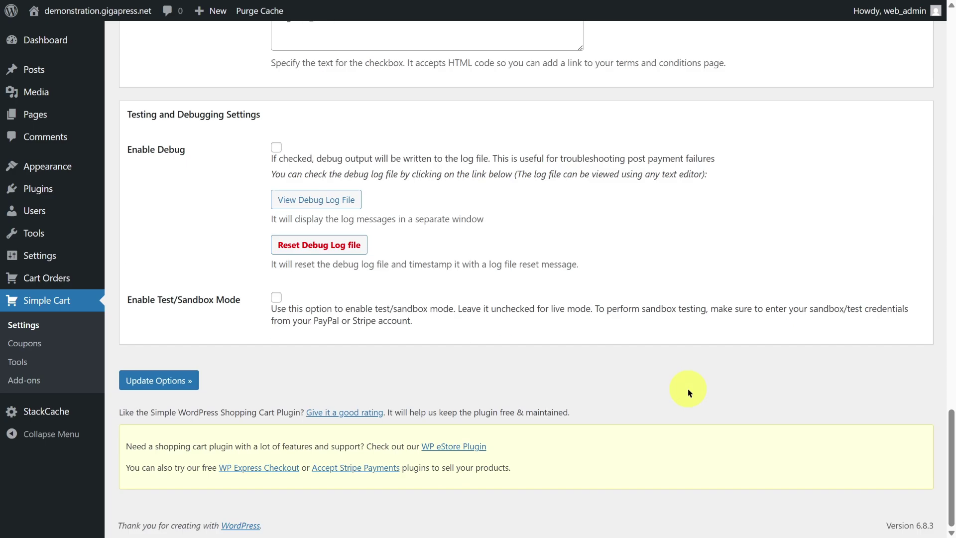
pyautogui.click(180, 388)
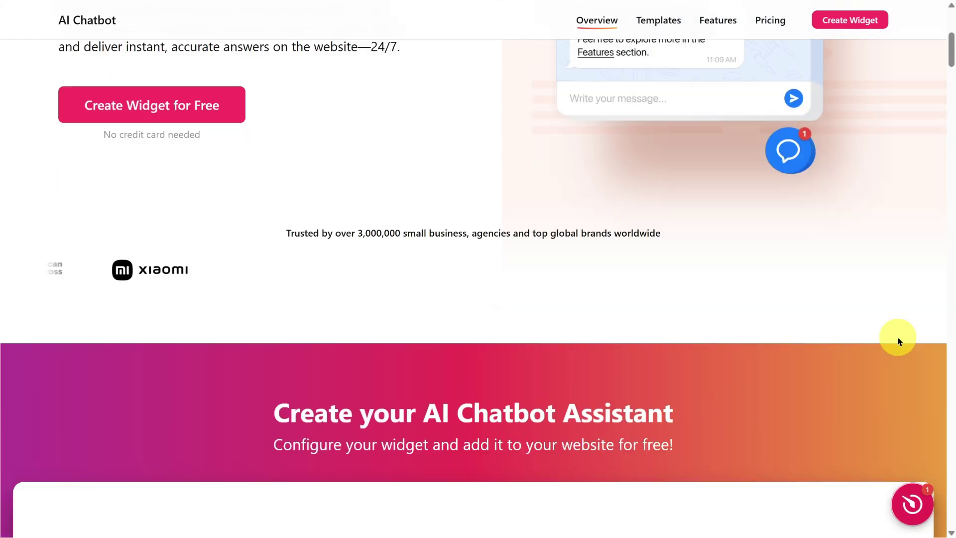
pyautogui.scroll(-3, 899, 342)
pyautogui.scroll(-4, 897, 341)
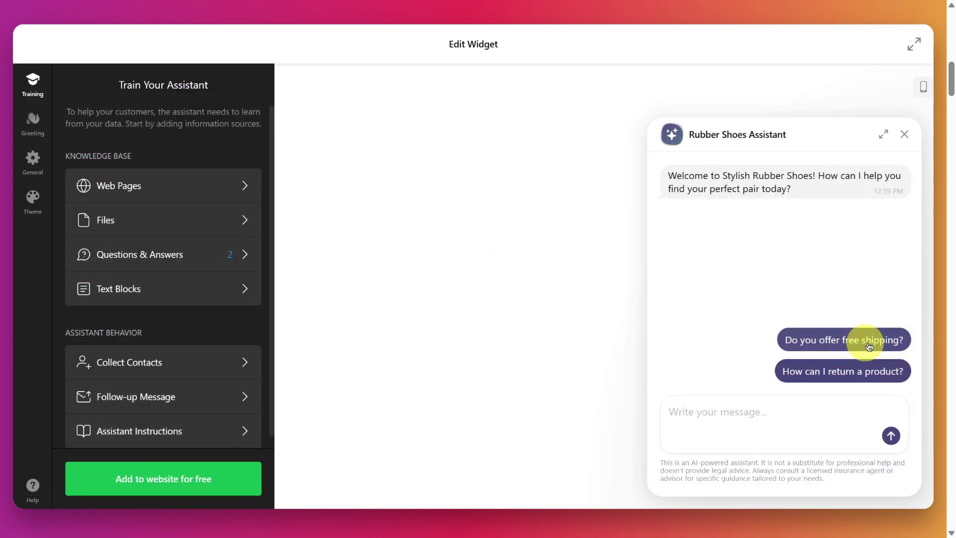
# - Ask the assistant about free shipping and product returns, restarting the chat between questions
pyautogui.click(868, 341)
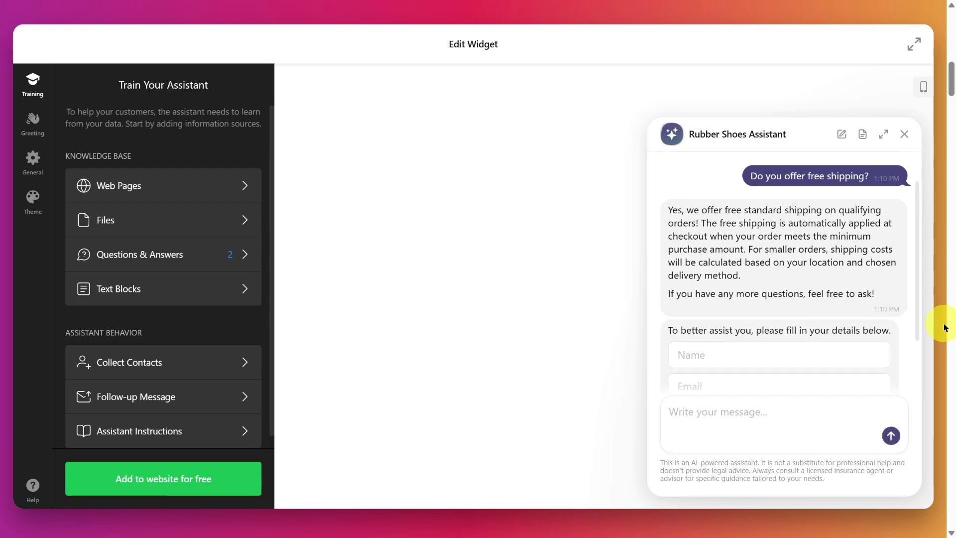
pyautogui.moveTo(671, 214); pyautogui.dragTo(752, 275)
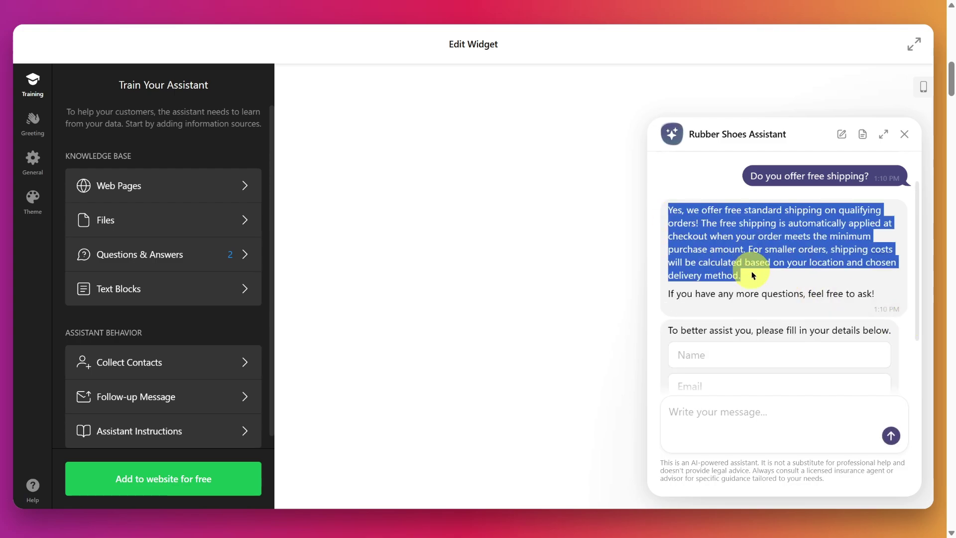
pyautogui.click(842, 135)
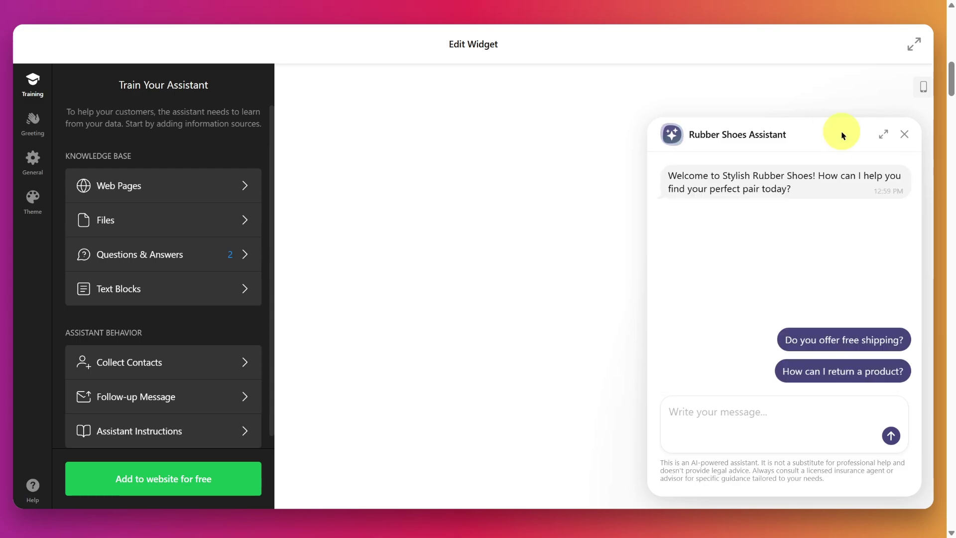
pyautogui.click(895, 374)
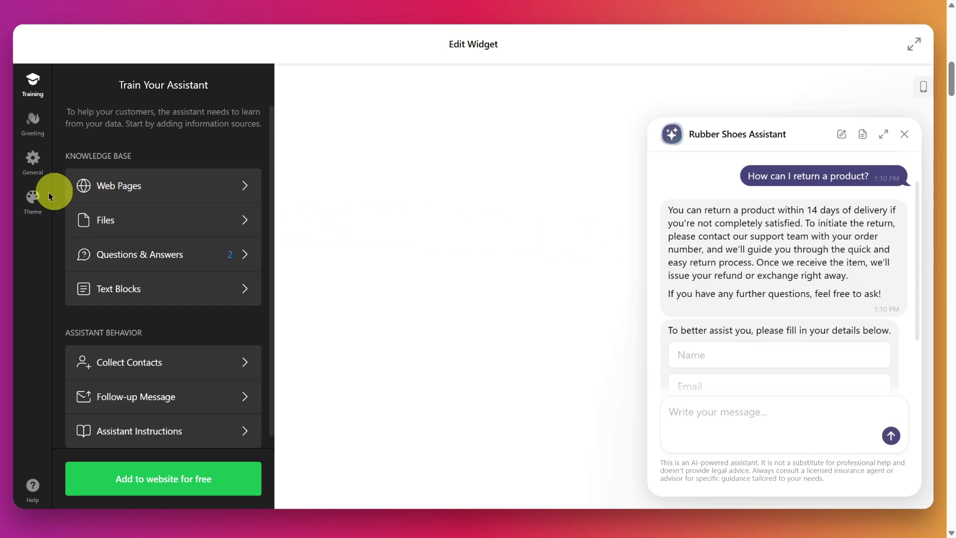
# - Try the dark and other theme variants, settling on the theme with a coloured header
pyautogui.click(33, 200)
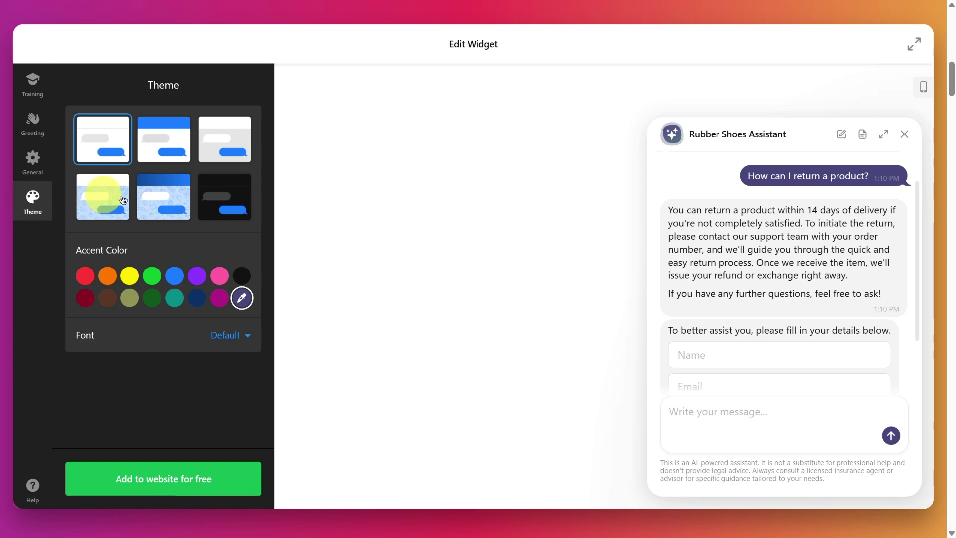
pyautogui.click(225, 197)
pyautogui.click(155, 141)
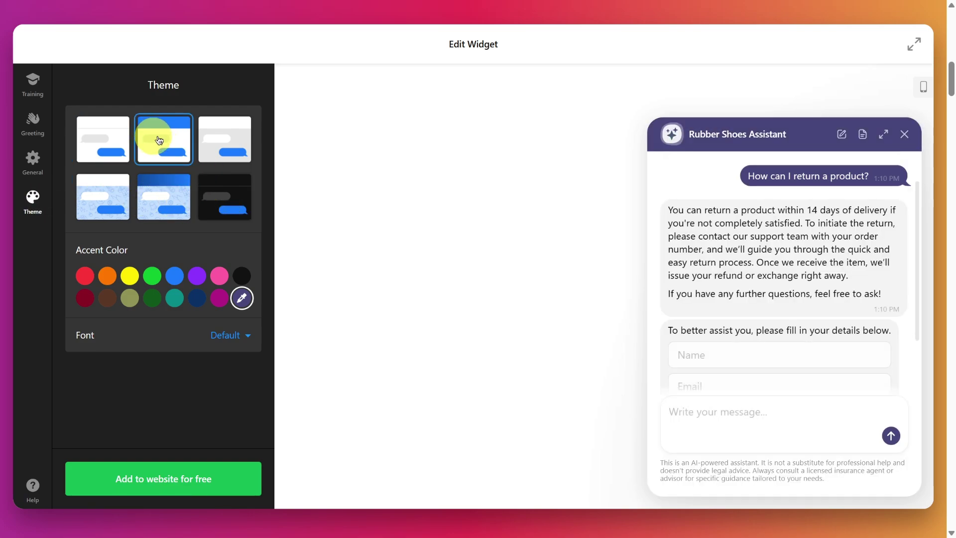
pyautogui.click(225, 141)
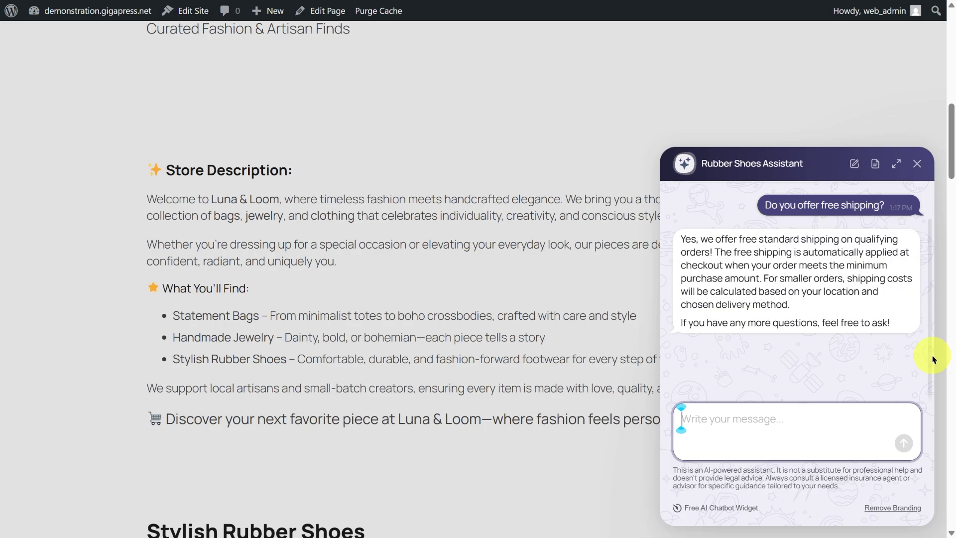
pyautogui.scroll(3, 838, 194)
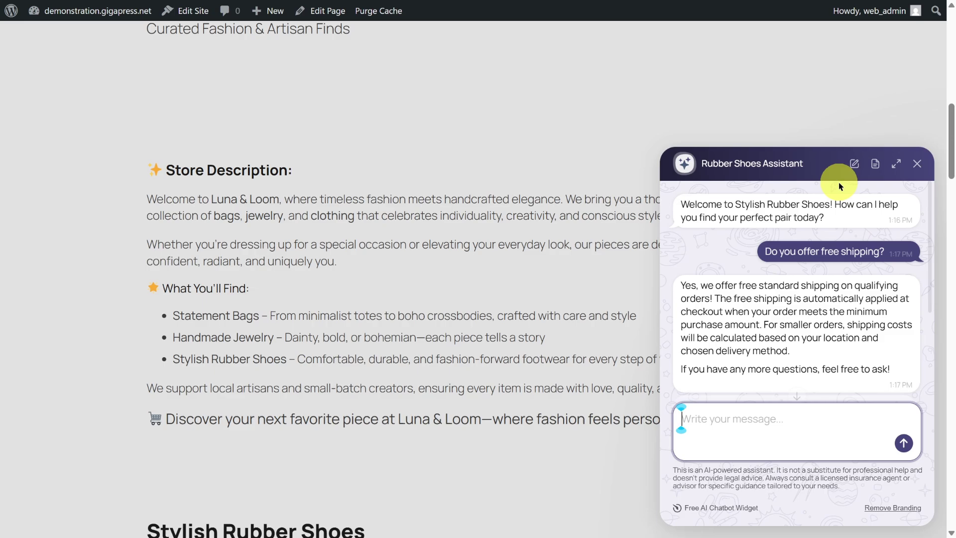
# - Restart the store chatbot and ask how to return a product
pyautogui.click(855, 171)
pyautogui.click(882, 377)
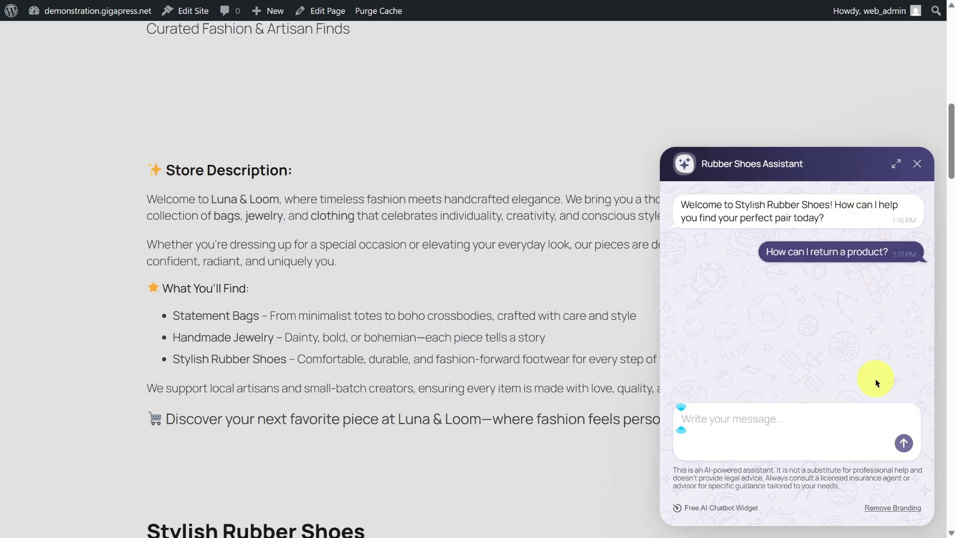
pyautogui.scroll(-3, 512, 378)
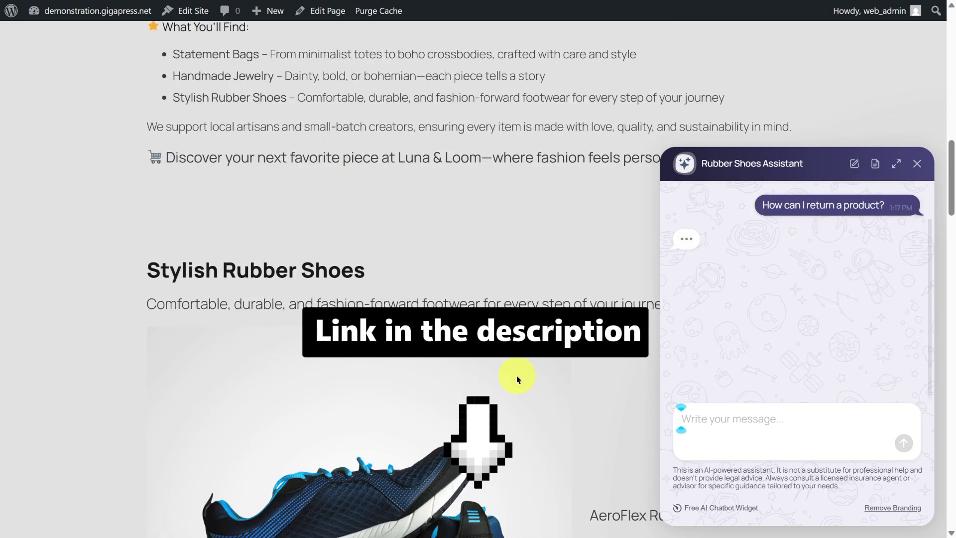
pyautogui.scroll(-2, 516, 377)
pyautogui.scroll(-2, 516, 377)
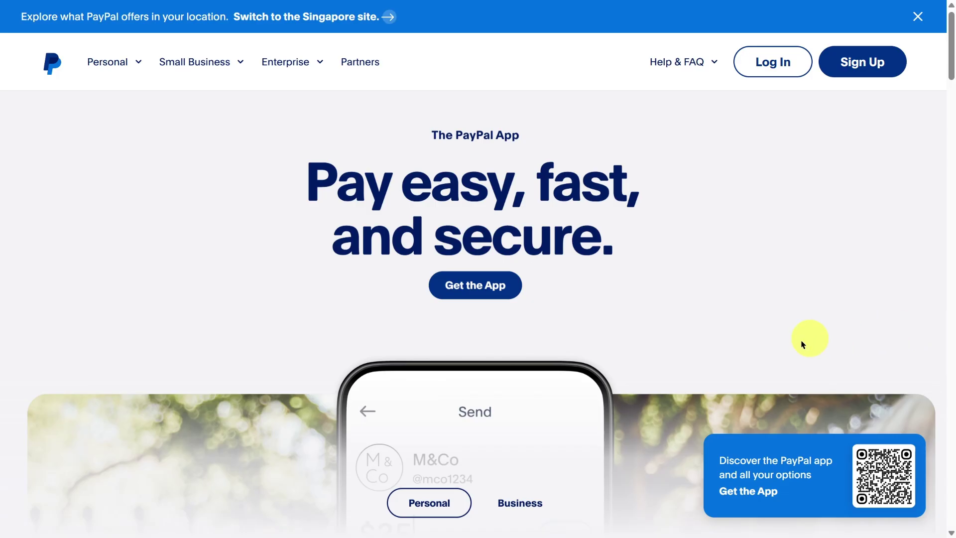
pyautogui.scroll(-3, 803, 344)
pyautogui.scroll(-3, 764, 348)
pyautogui.scroll(-3, 764, 348)
pyautogui.scroll(2, 764, 348)
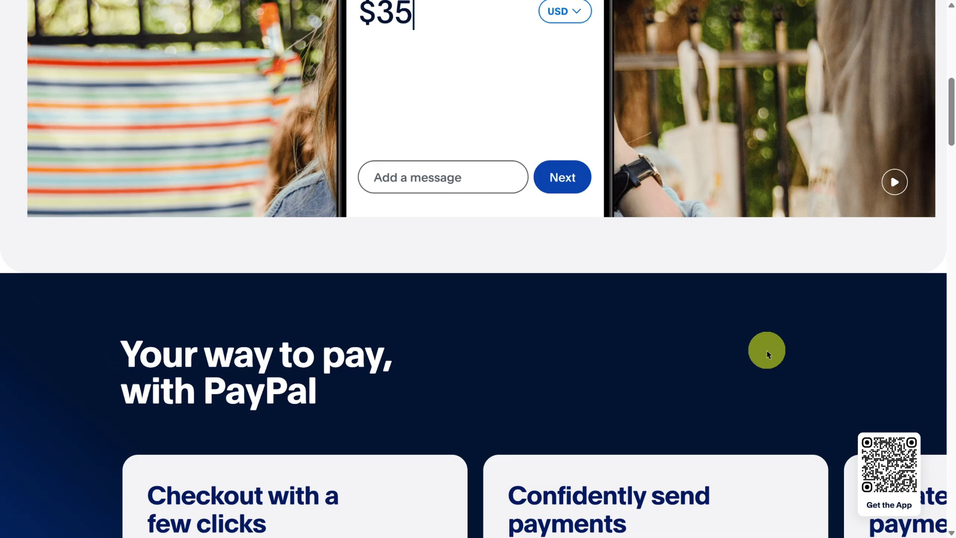
pyautogui.scroll(3, 766, 350)
pyautogui.scroll(3, 769, 348)
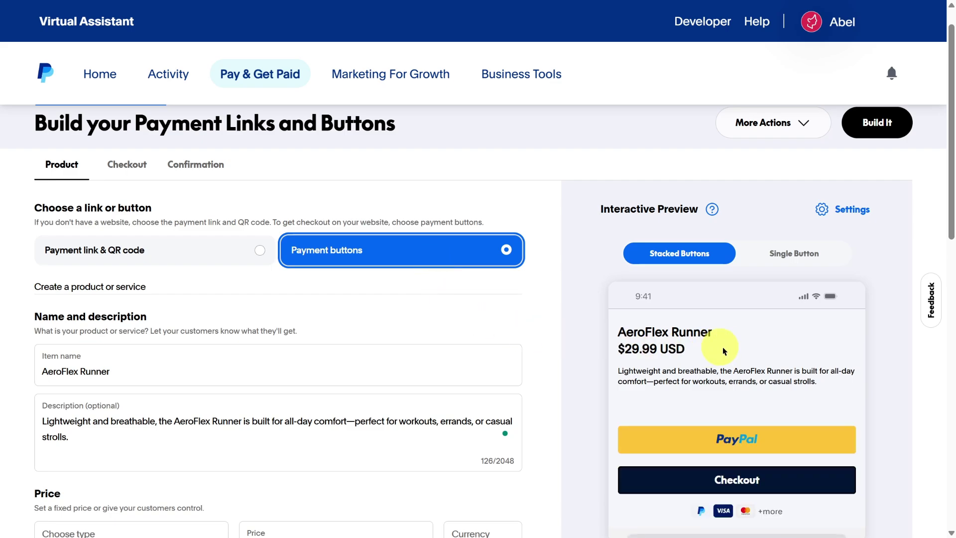
pyautogui.scroll(-2, 857, 364)
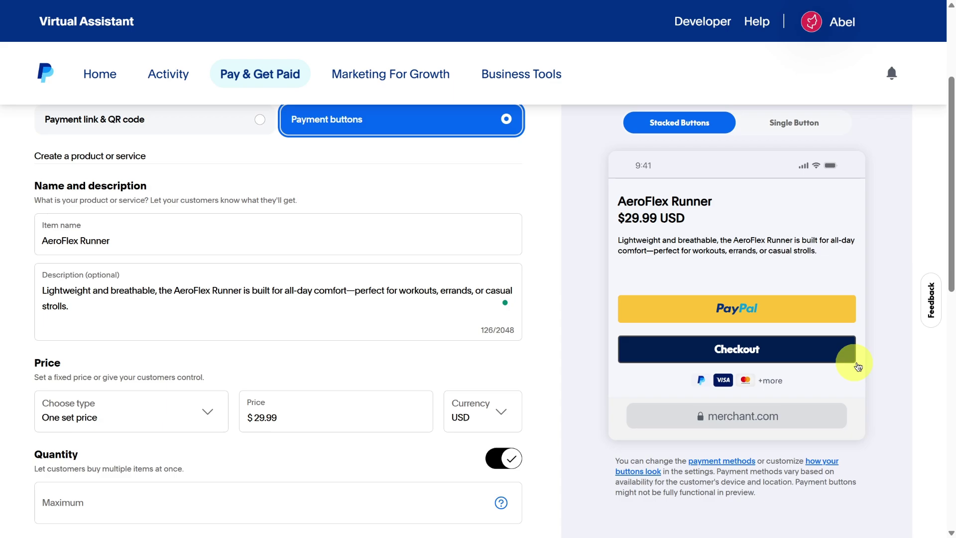
pyautogui.scroll(-5, 343, 453)
pyautogui.scroll(-4, 342, 452)
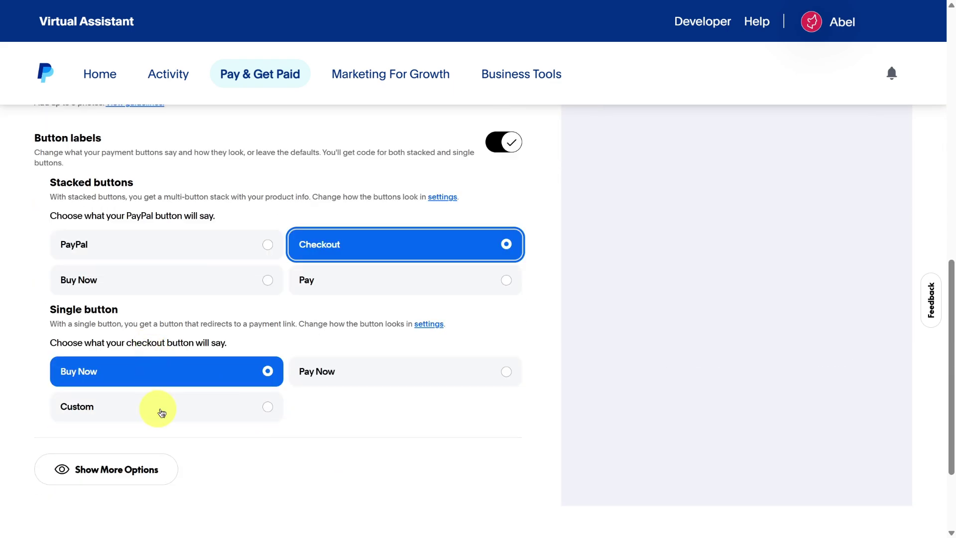
# - Choose a Pay Now single button, build the payment buttons and copy the Part 1 script code
pyautogui.click(311, 382)
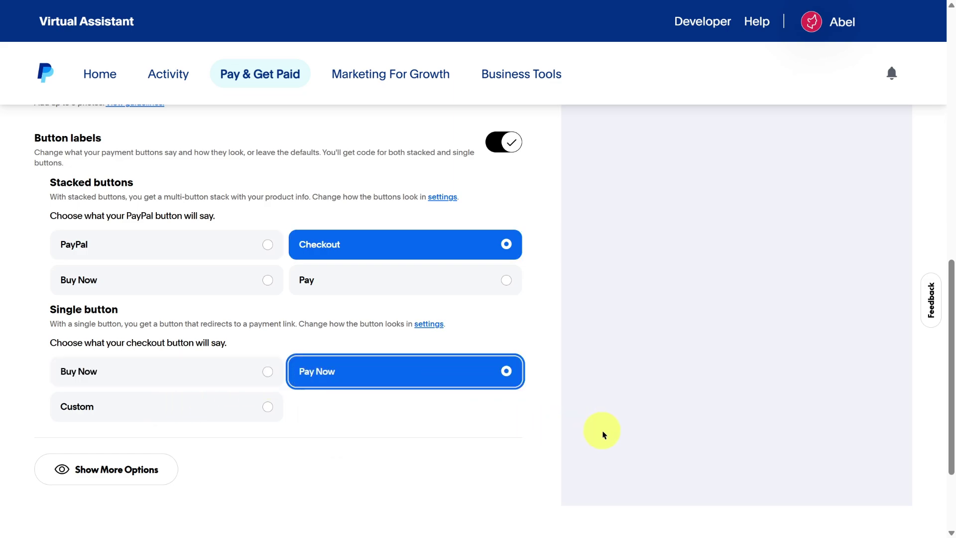
pyautogui.scroll(5, 620, 430)
pyautogui.scroll(3, 620, 430)
pyautogui.scroll(1, 883, 242)
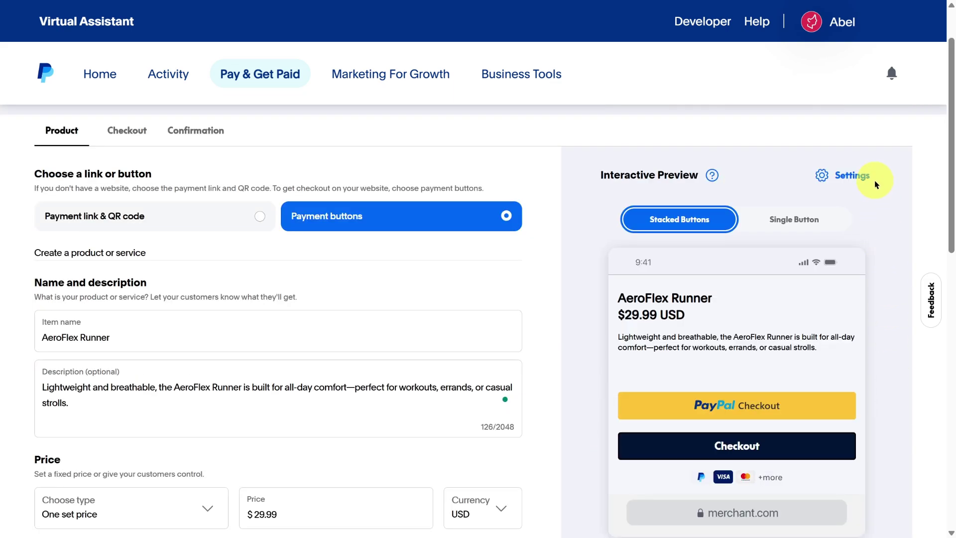
pyautogui.scroll(1, 865, 185)
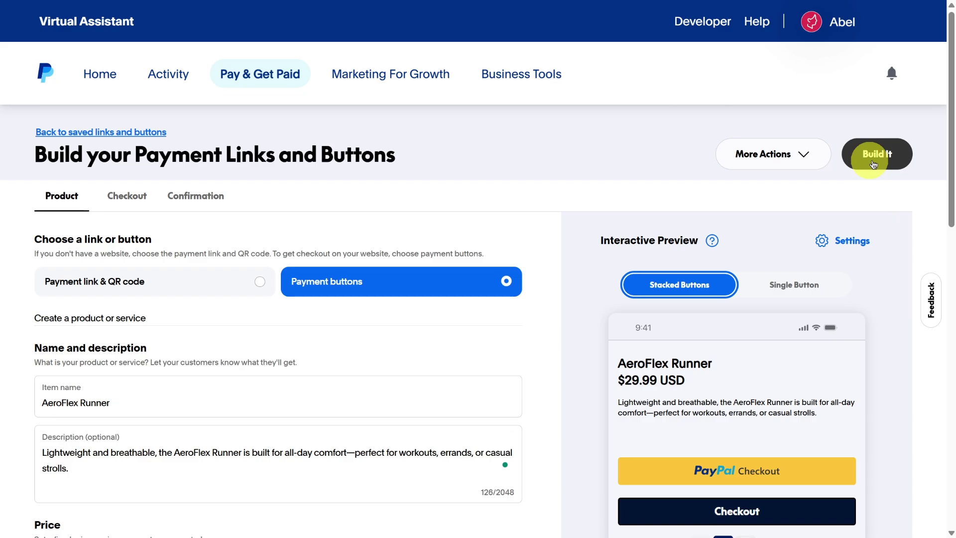
pyautogui.click(874, 157)
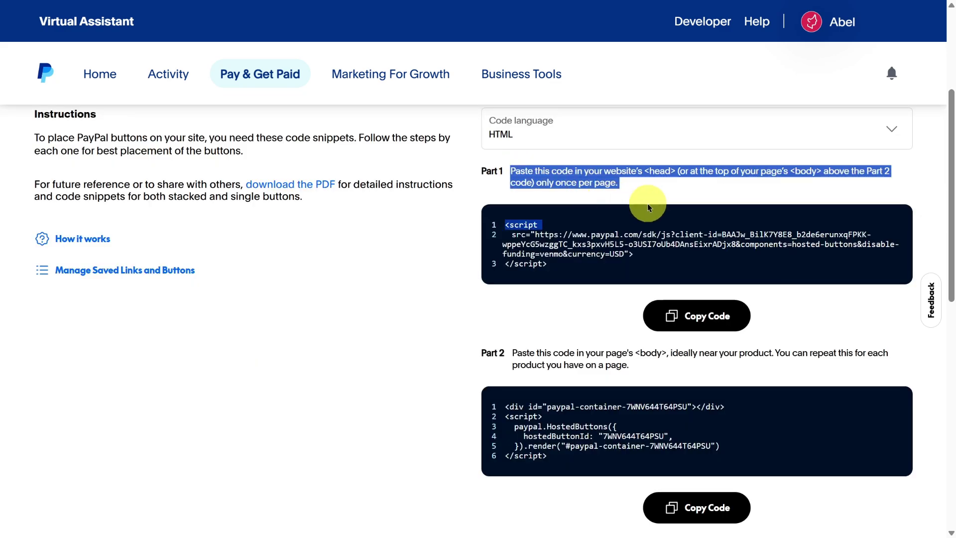
pyautogui.click(724, 329)
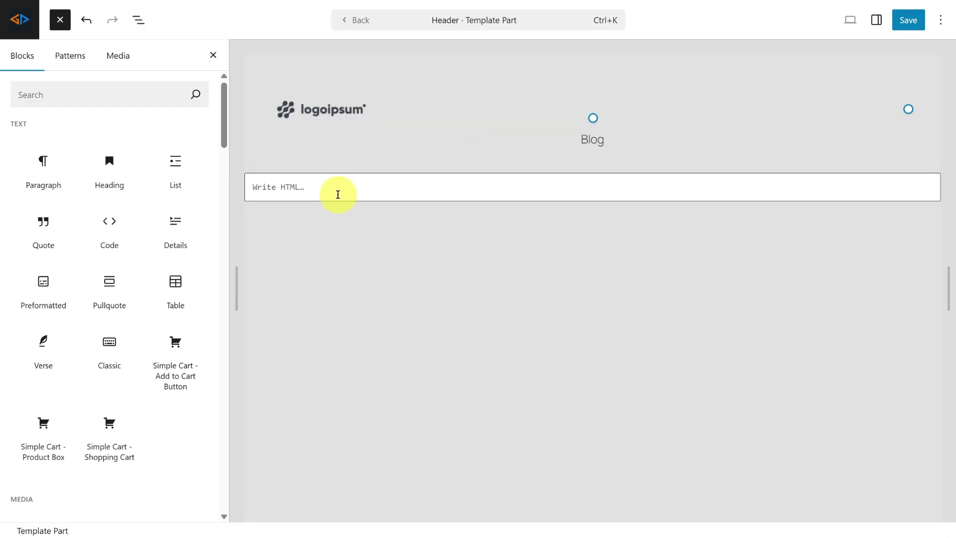
# - Paste the PayPal script (Part 1) into the header's Custom HTML block
pyautogui.click(337, 194)
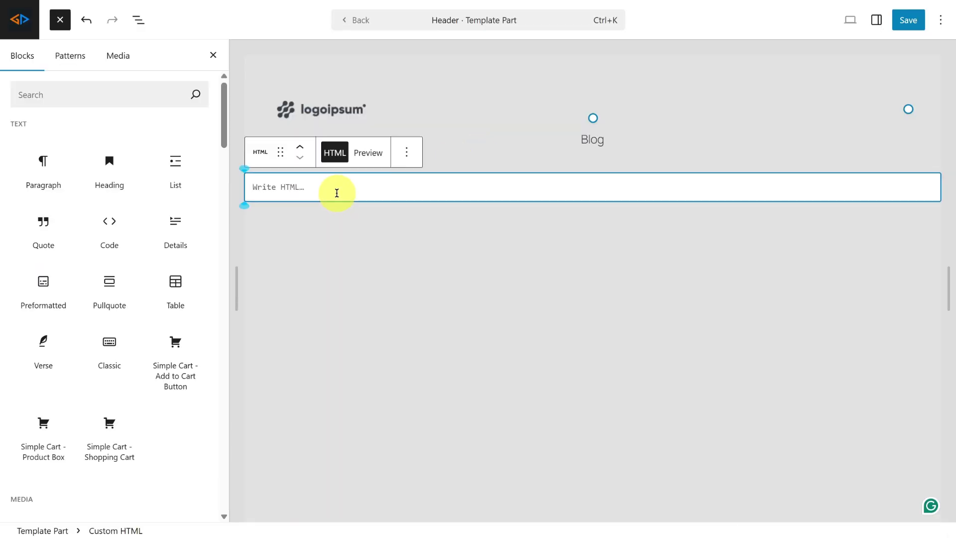
pyautogui.hotkey('ctrl', 'v')
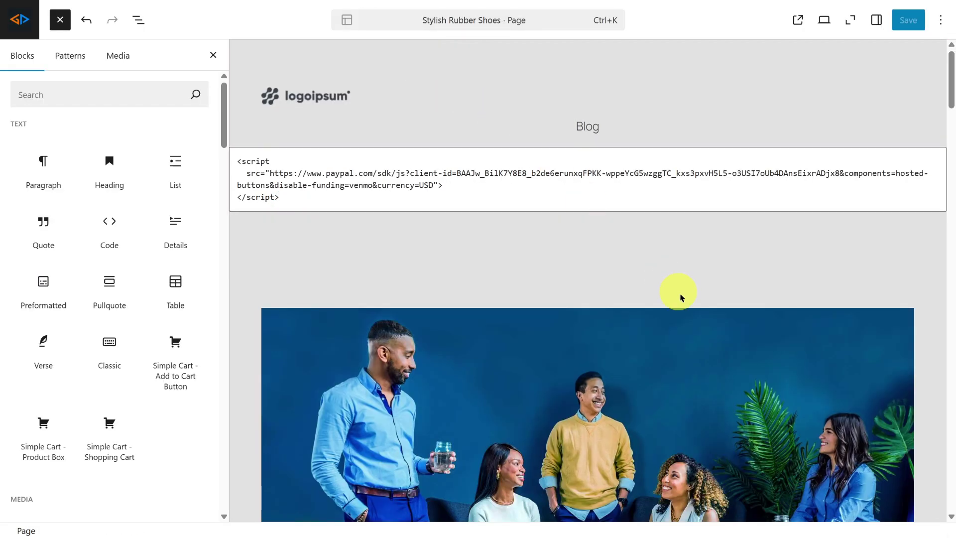
pyautogui.scroll(-4, 703, 321)
pyautogui.scroll(-4, 732, 351)
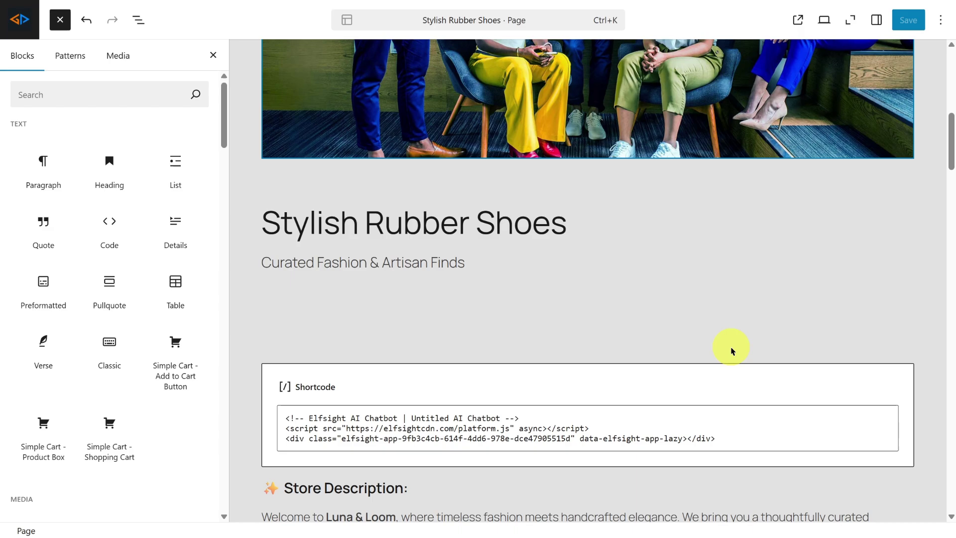
pyautogui.scroll(-4, 731, 352)
pyautogui.scroll(-3, 731, 351)
pyautogui.scroll(-4, 732, 350)
# - Add a Custom HTML block under the AeroFlex Runner description with the Part 2 button code and save
pyautogui.click(730, 348)
pyautogui.press('Return')
pyautogui.click(774, 265)
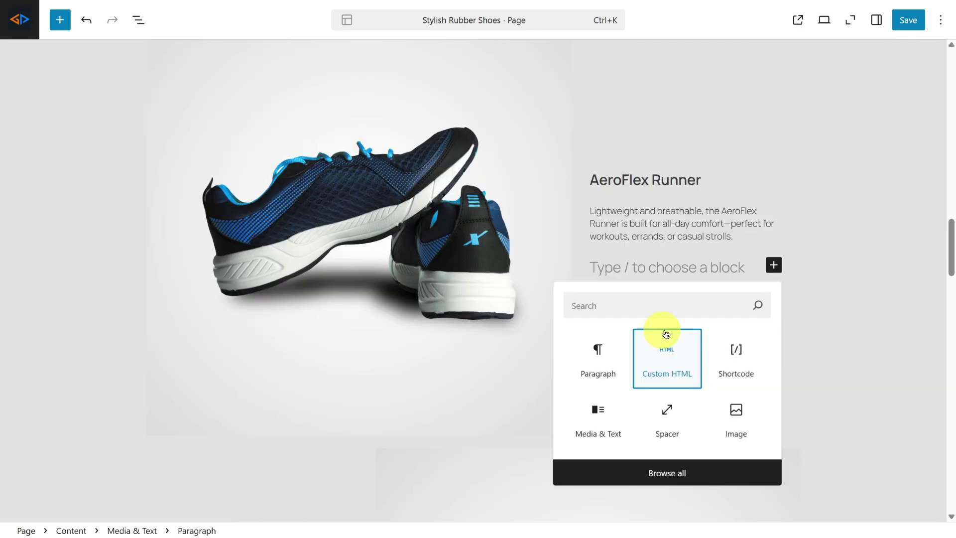
pyautogui.click(666, 334)
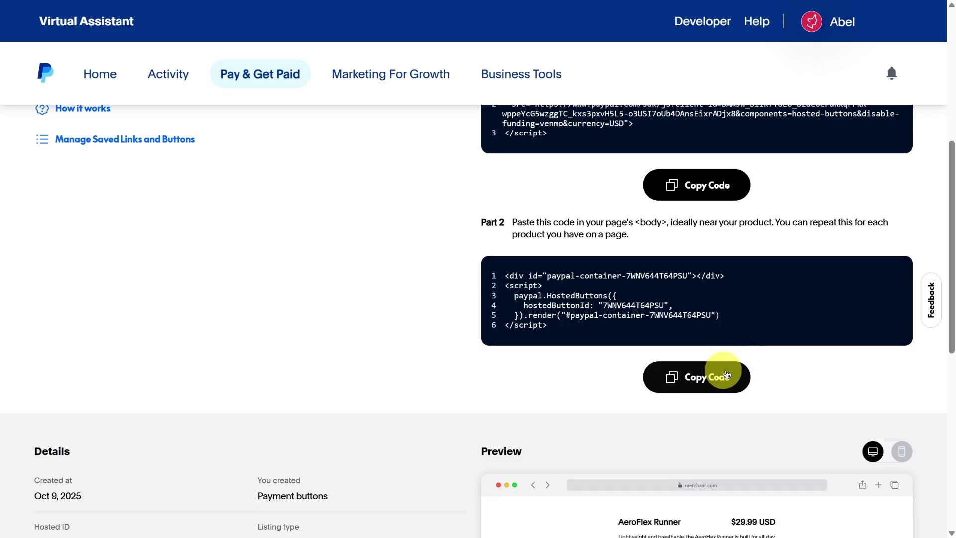
pyautogui.click(717, 379)
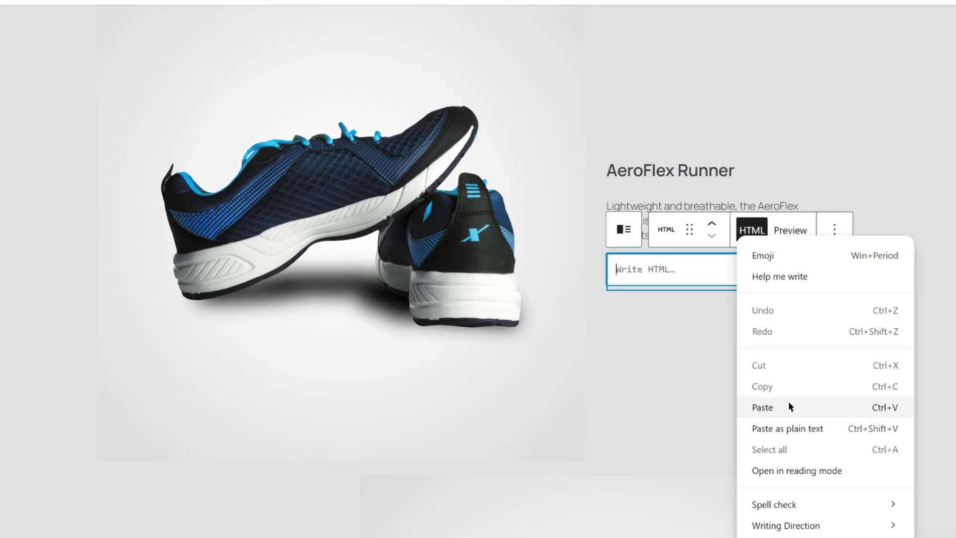
pyautogui.click(789, 401)
pyautogui.click(923, 23)
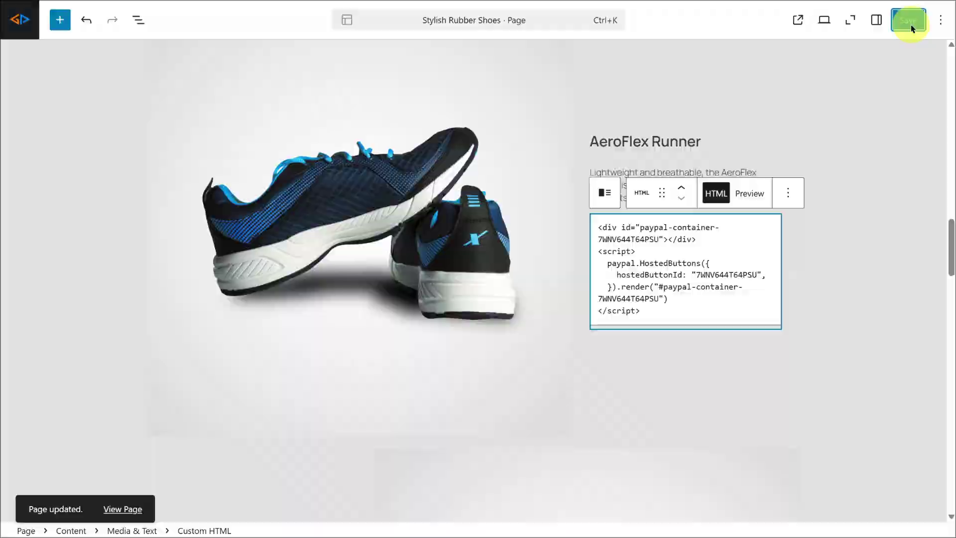
pyautogui.scroll(-4, 866, 367)
pyautogui.scroll(-3, 890, 371)
pyautogui.scroll(-6, 890, 375)
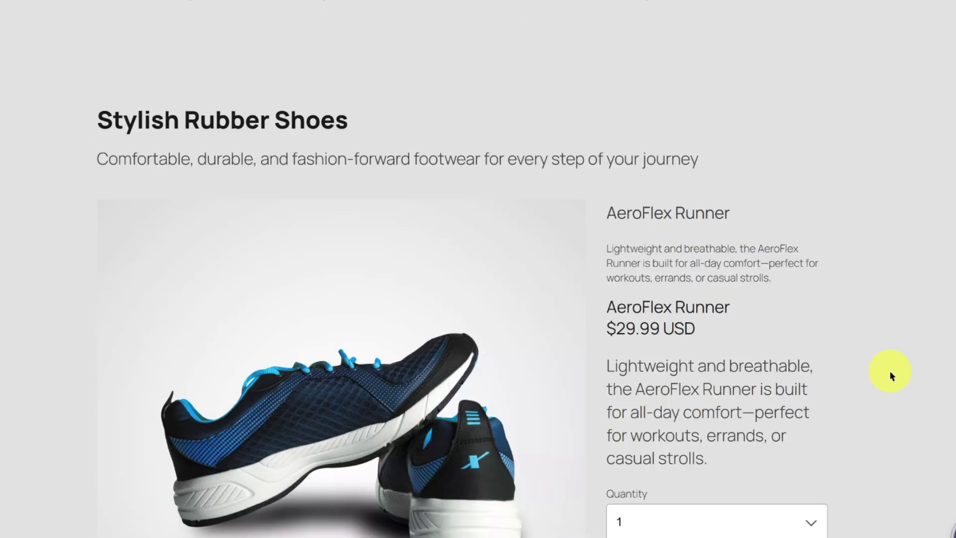
pyautogui.scroll(-2, 890, 376)
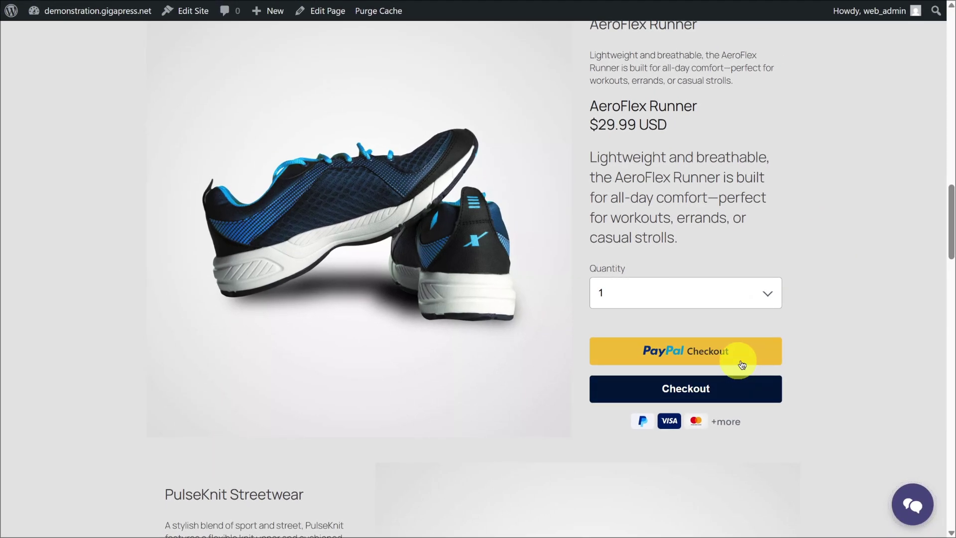
# - Check out the AeroFlex Runner on the live page and pay the $29.99 order through PayPal
pyautogui.click(742, 364)
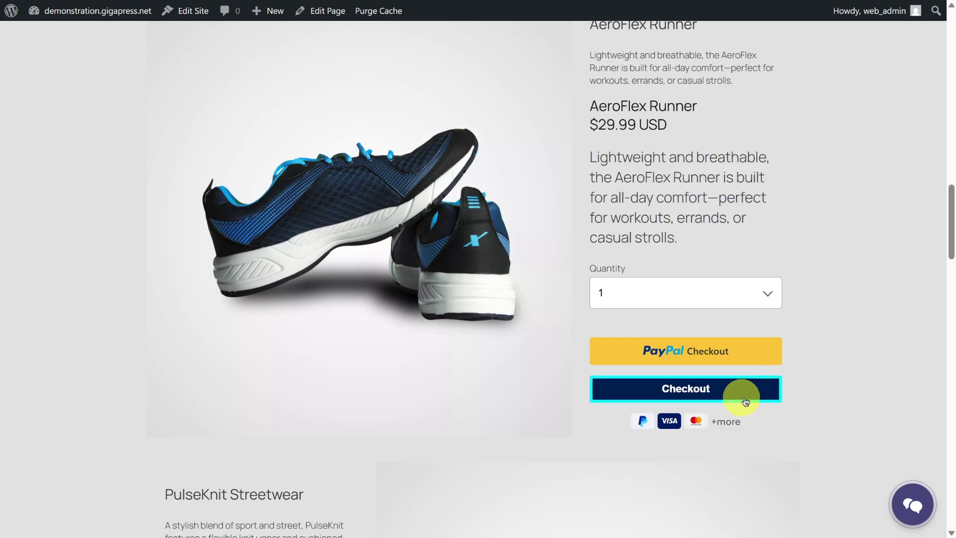
pyautogui.click(742, 401)
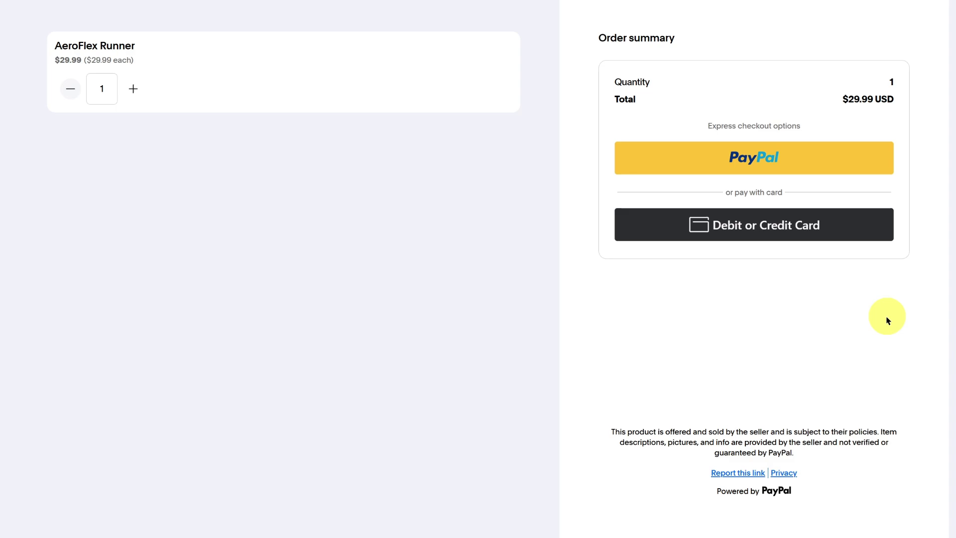
pyautogui.click(822, 159)
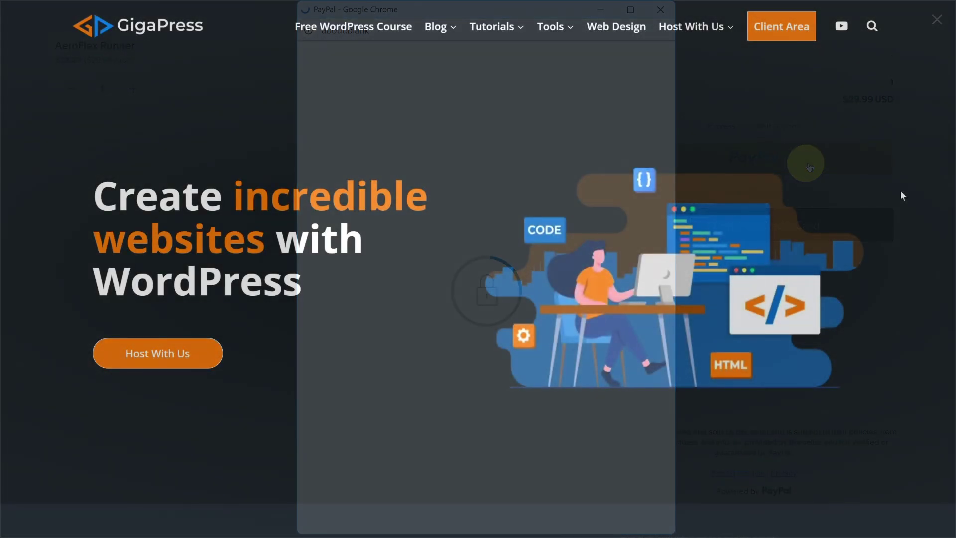
pyautogui.scroll(-4, 901, 193)
pyautogui.scroll(-3, 902, 196)
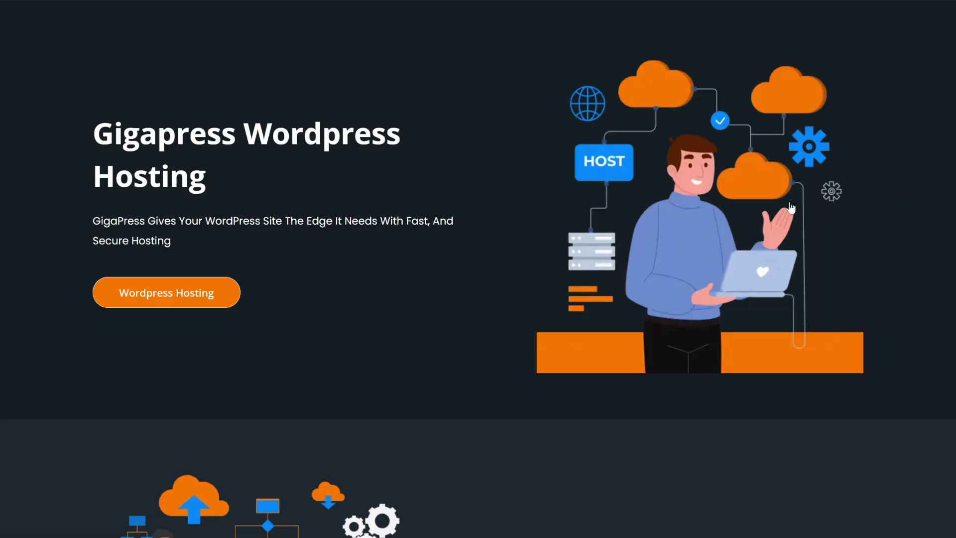
# - Go to GigaPress's Blazing Fast WordPress Hosting page from the homepage
pyautogui.click(187, 305)
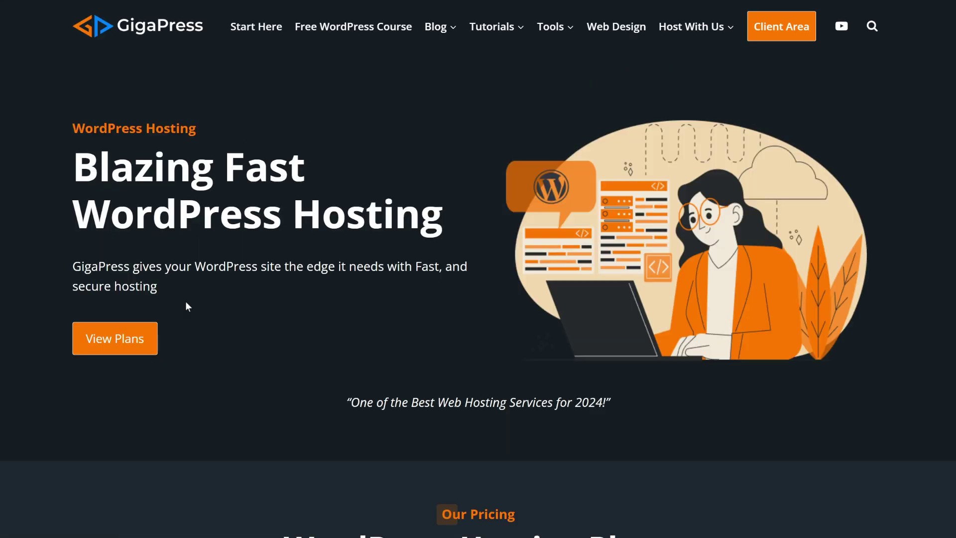